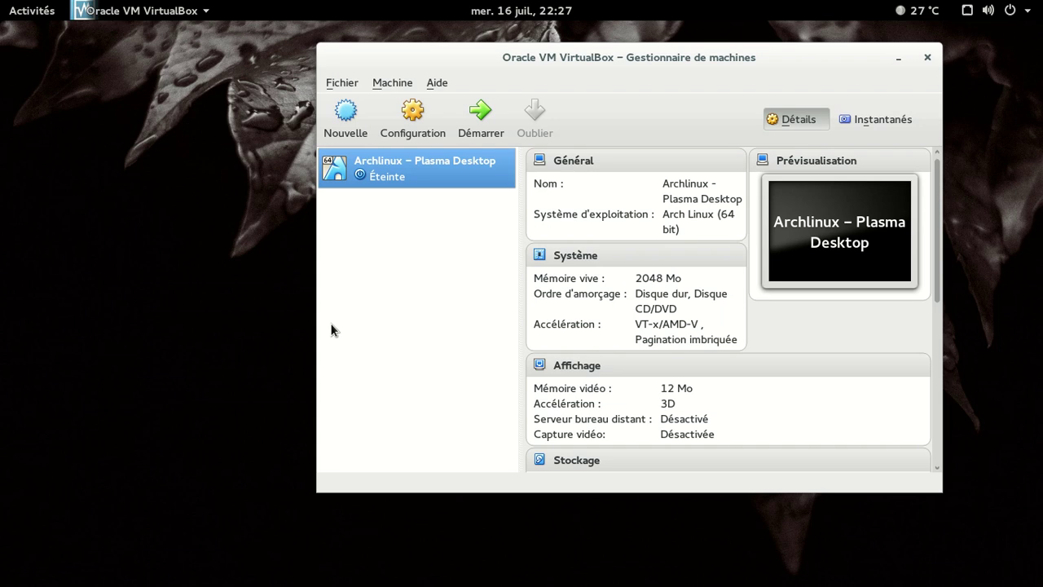
# - Switch to the starting Archlinux – Plasma Desktop virtual machine and display it in full screen
pyautogui.click(930, 55)
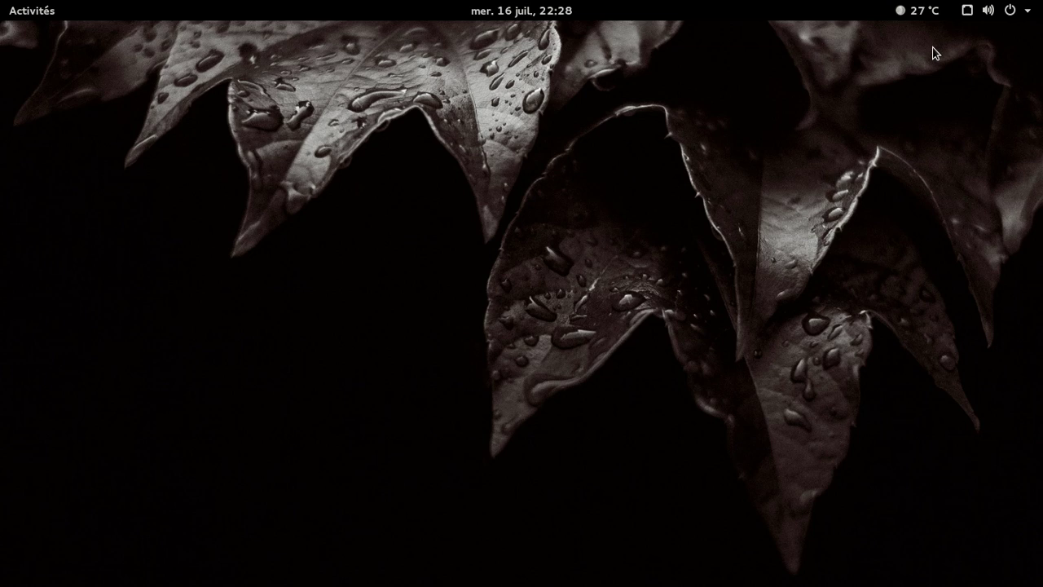
pyautogui.press('super')
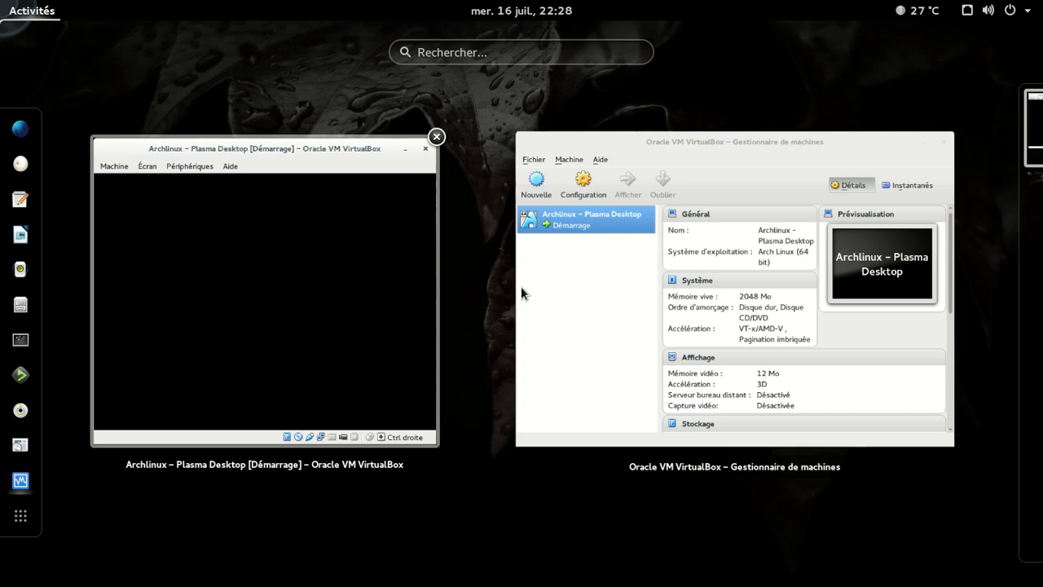
pyautogui.click(364, 303)
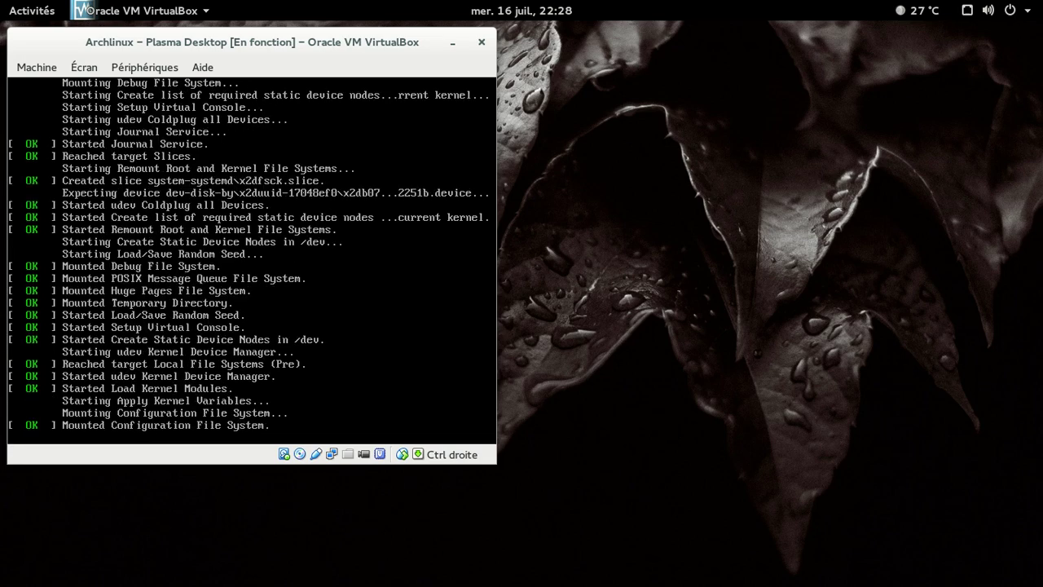
pyautogui.press('Control_R+f')
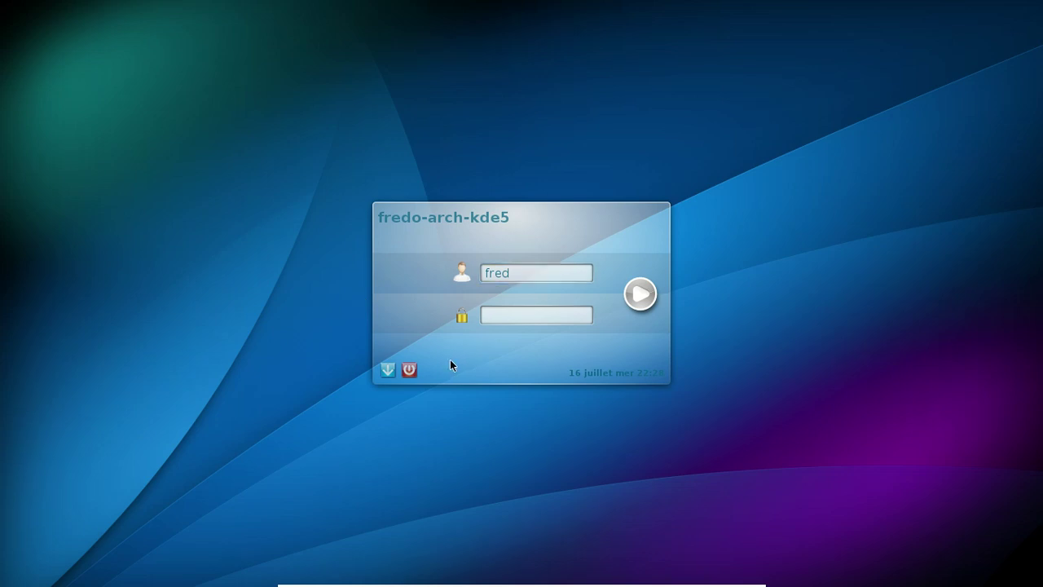
# - Choose the Plasma session type and log in with the account password
pyautogui.click(388, 370)
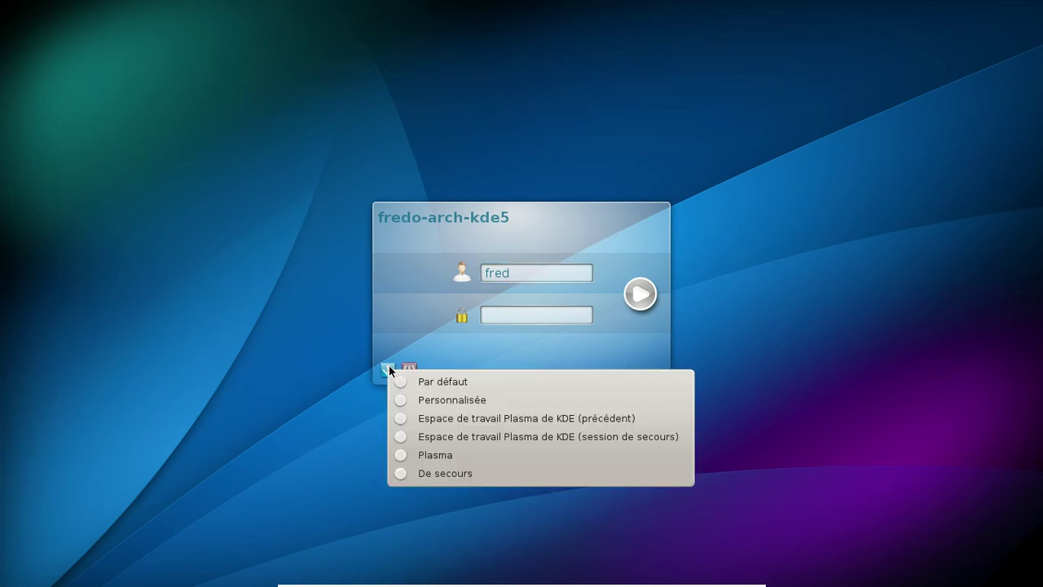
pyautogui.click(453, 457)
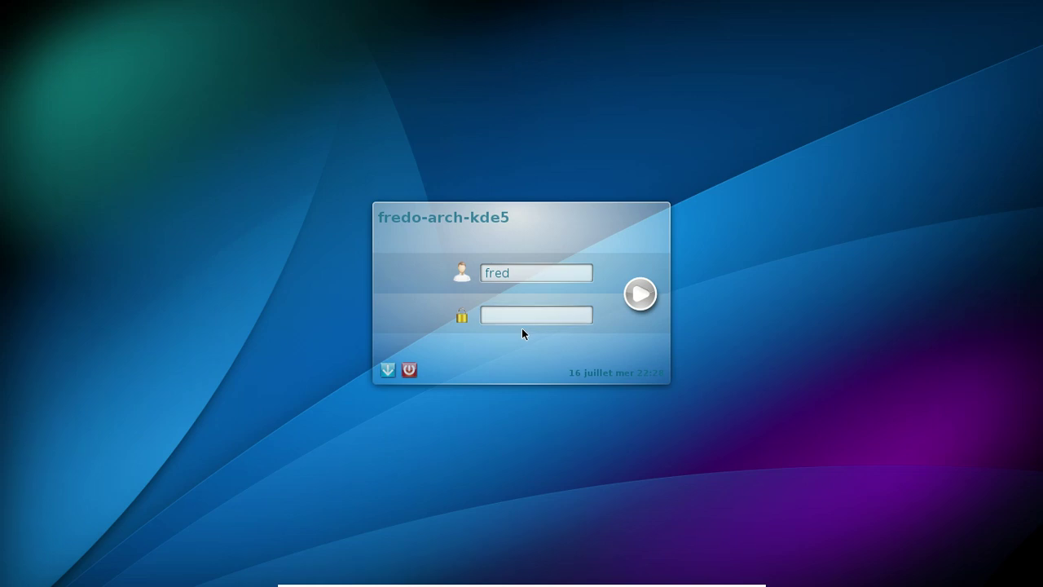
pyautogui.write('****')
pyautogui.press('Return')
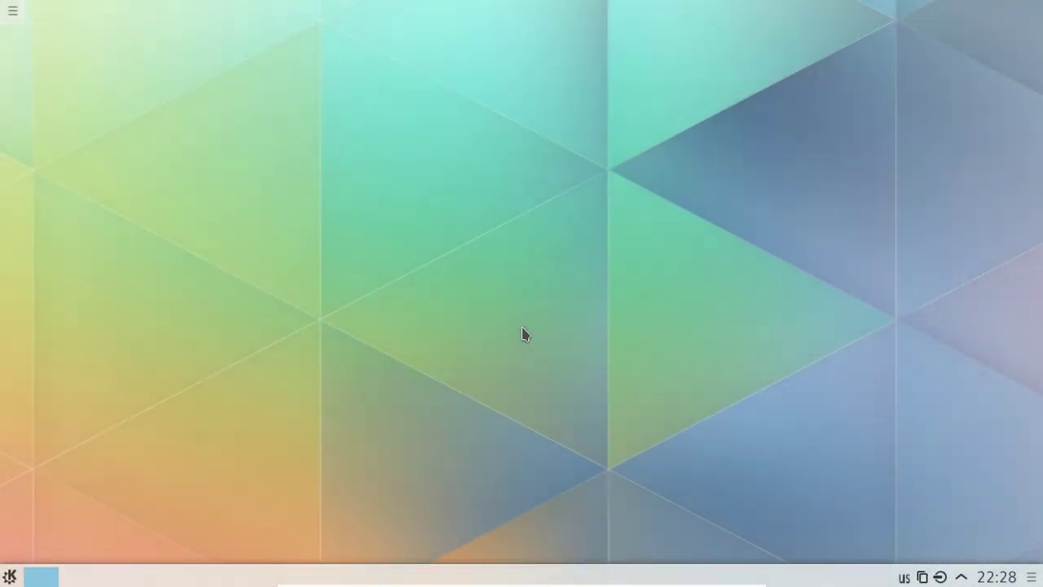
# - Switch the keyboard layout from US English to French
pyautogui.click(905, 577)
pyautogui.rightClick(905, 577)
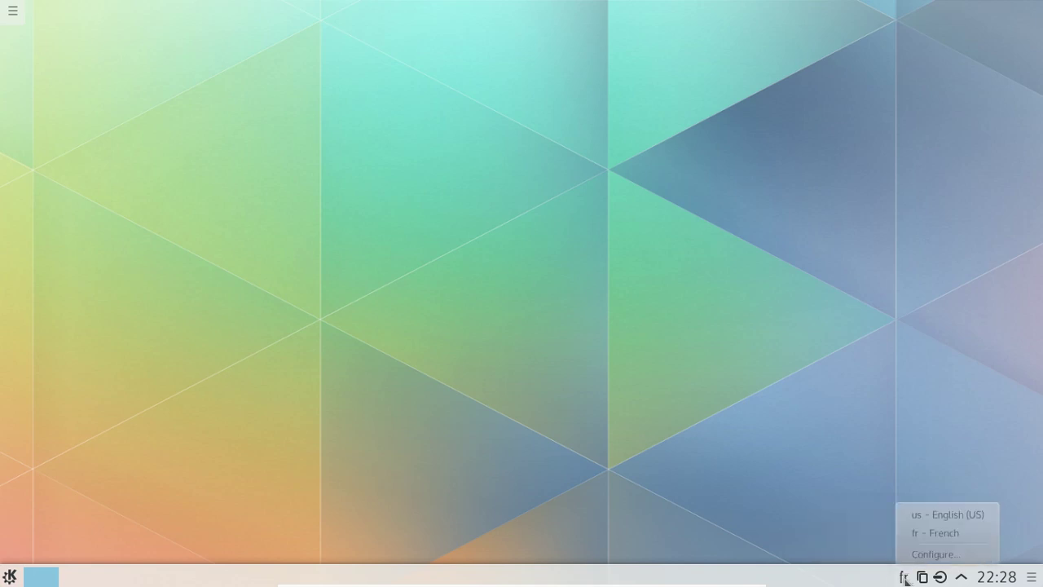
pyautogui.click(866, 559)
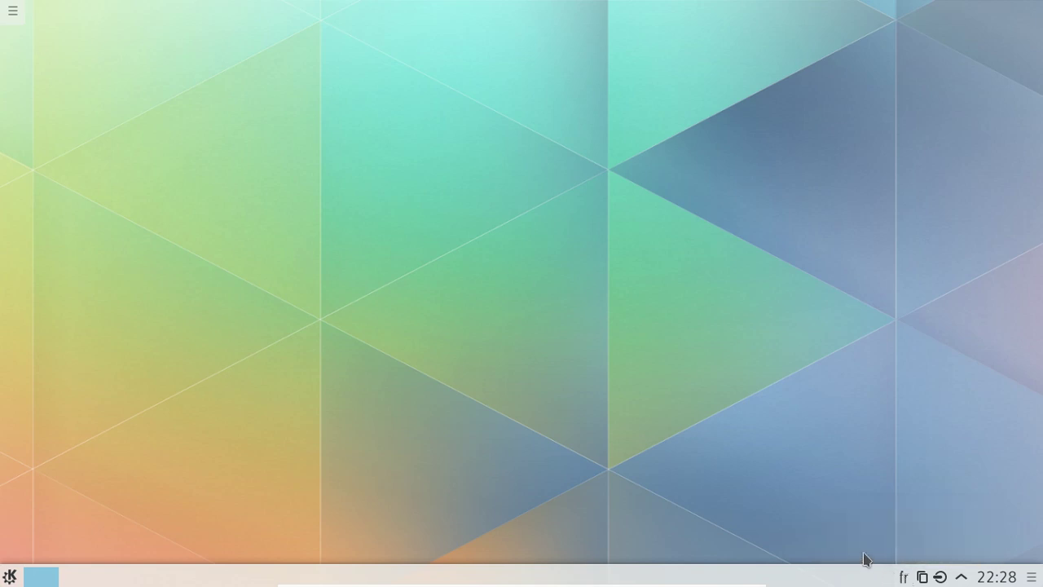
# - Look through the application launcher's Applications, Computer, Recently Used, Leave and Favorites sections
pyautogui.click(9, 577)
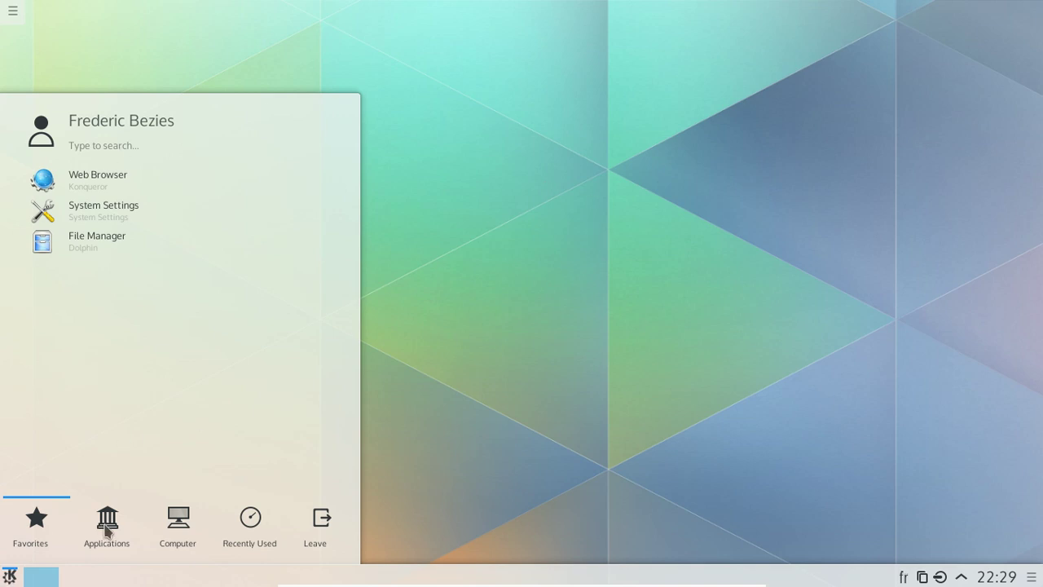
pyautogui.click(106, 528)
pyautogui.click(186, 523)
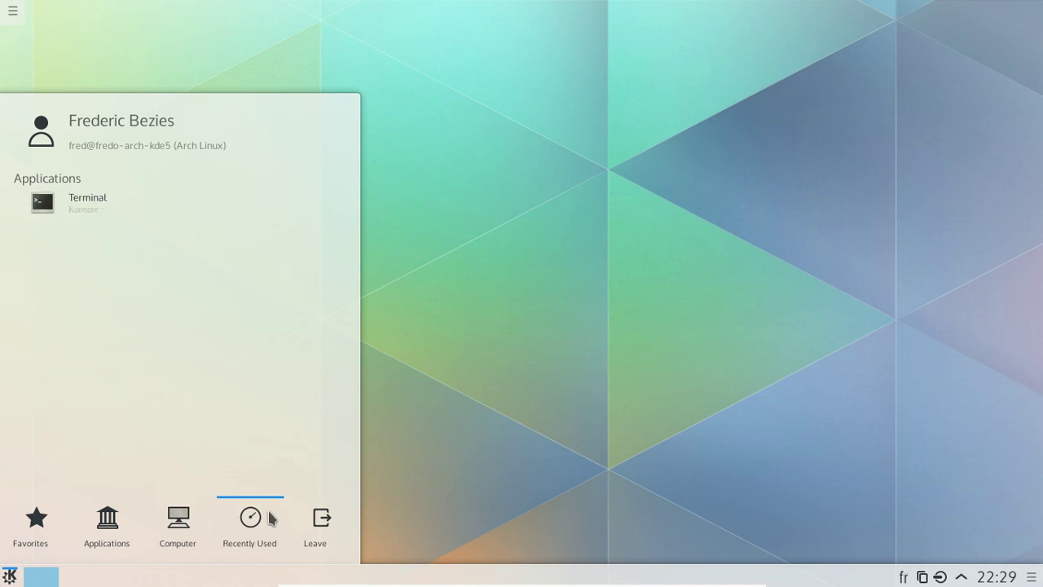
pyautogui.moveTo(317, 511)
pyautogui.moveTo(166, 508)
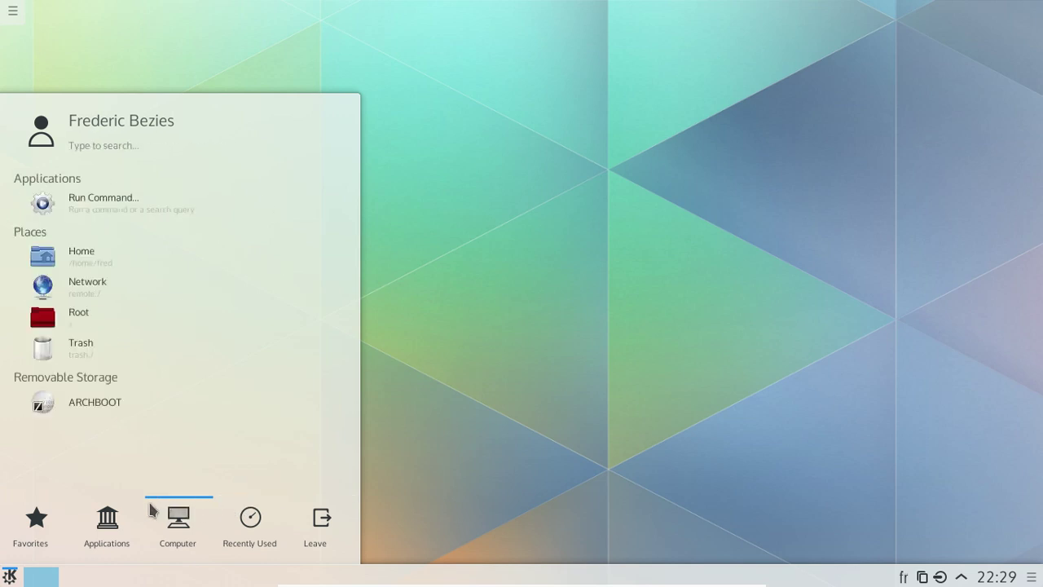
pyautogui.moveTo(108, 512)
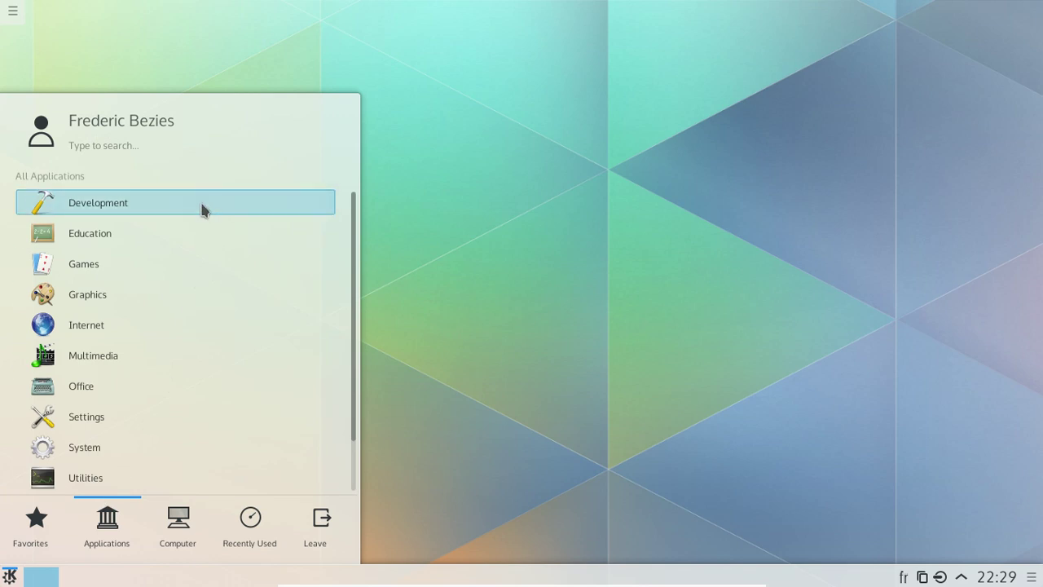
pyautogui.moveTo(29, 507)
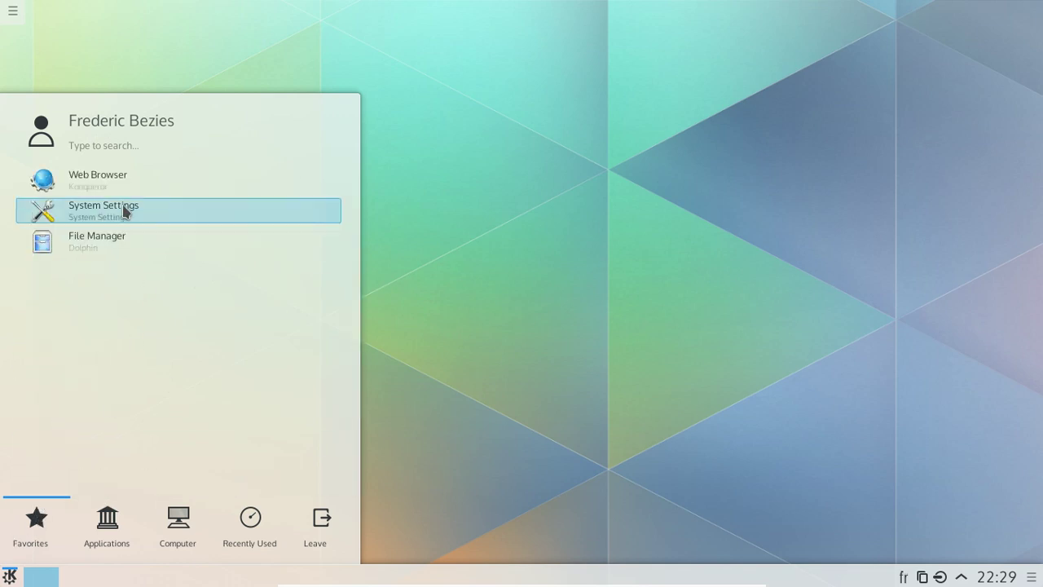
# - Open the Dolphin file manager and check its version information in About Dolphin
pyautogui.click(120, 237)
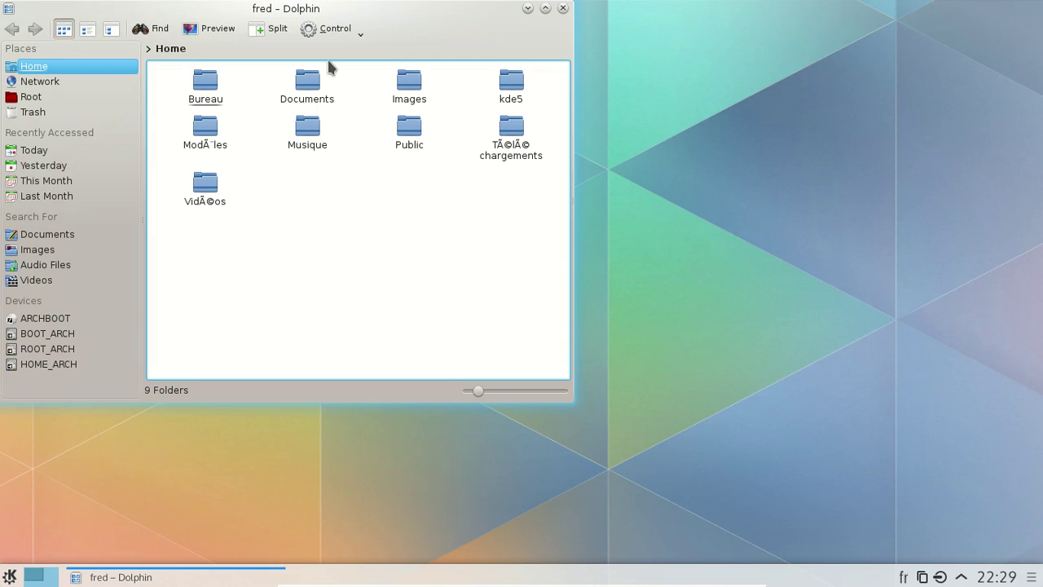
pyautogui.click(355, 34)
pyautogui.moveTo(456, 377)
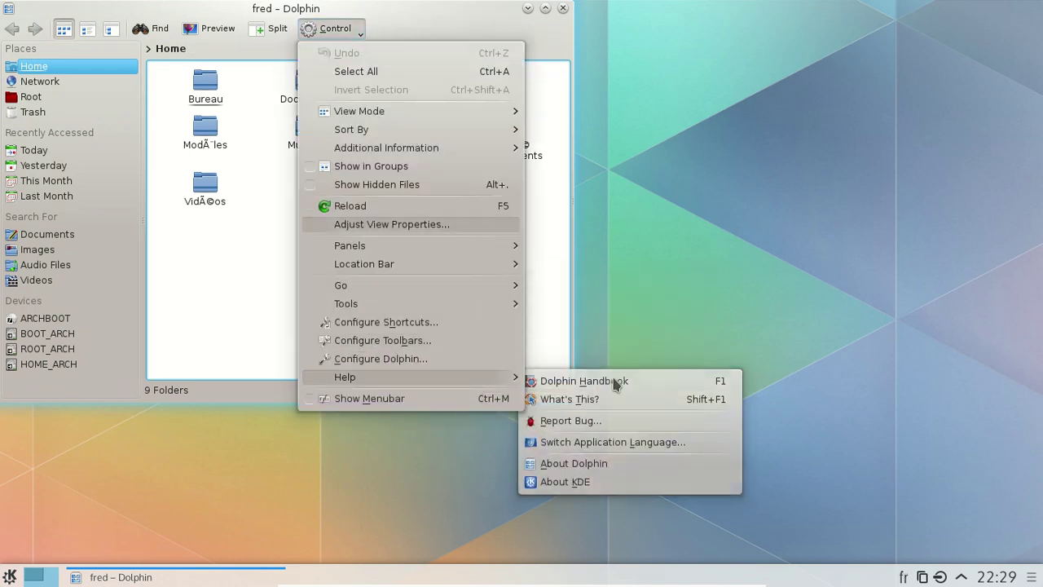
pyautogui.click(597, 468)
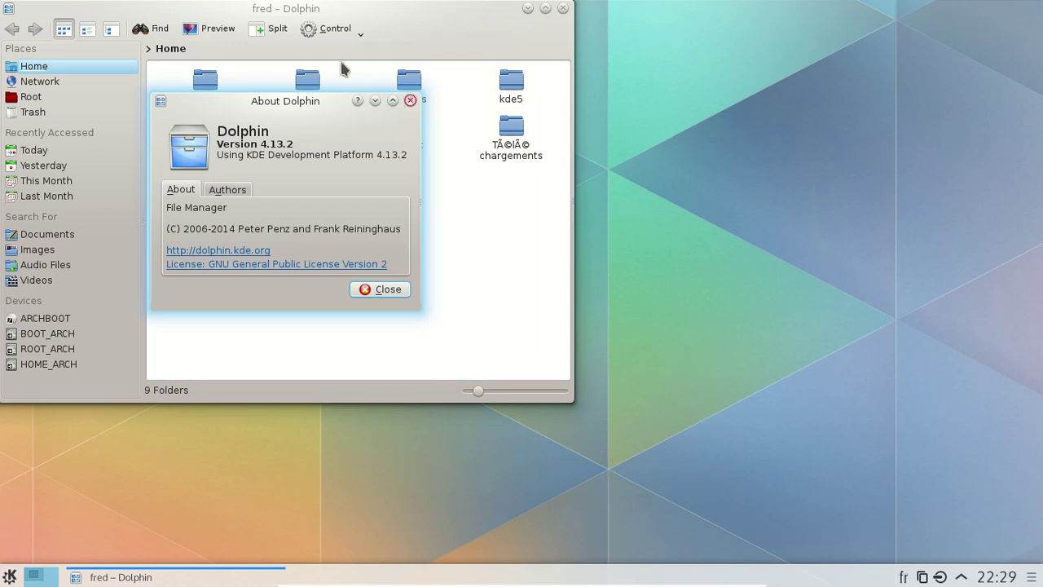
pyautogui.click(410, 100)
# - Check the KDE platform information in Dolphin's About KDE dialog and close the file manager
pyautogui.click(315, 37)
pyautogui.moveTo(462, 376)
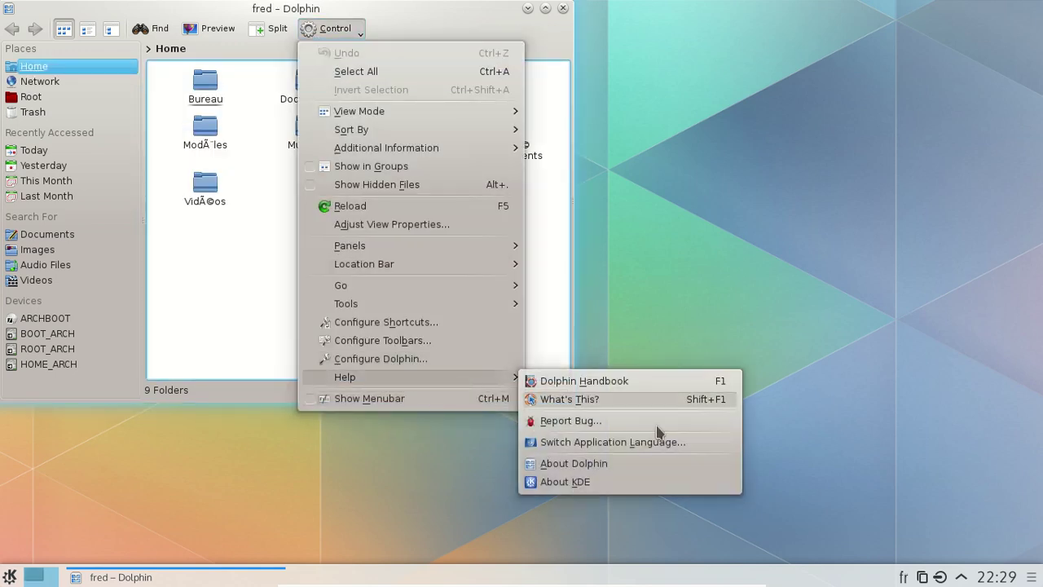
pyautogui.click(629, 487)
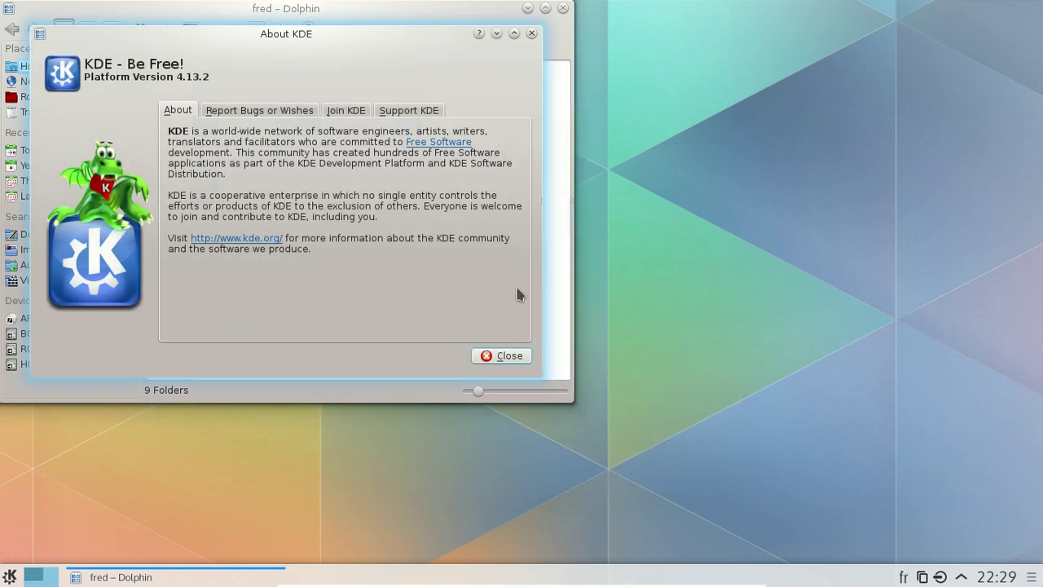
pyautogui.click(531, 34)
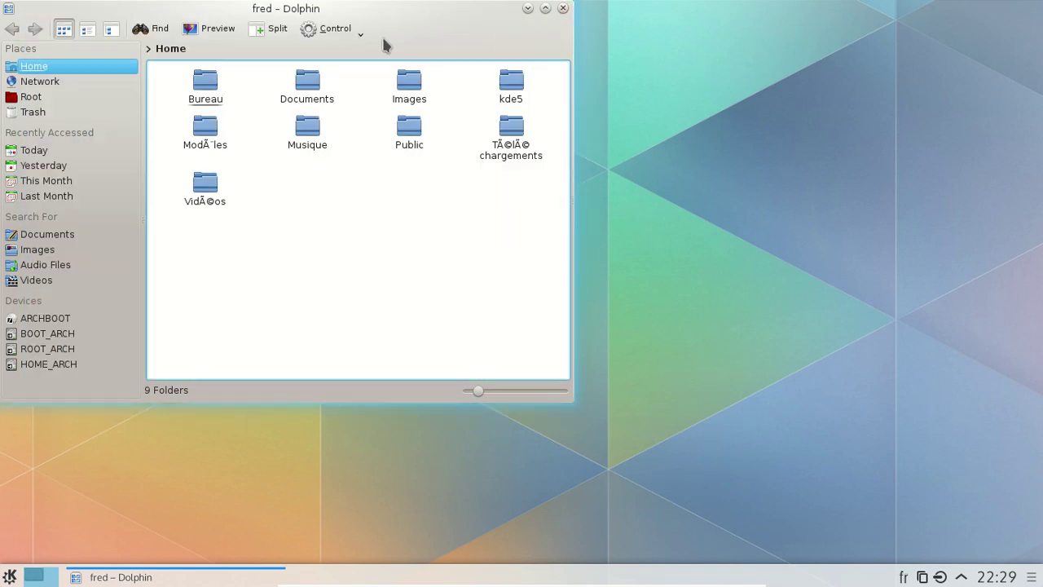
pyautogui.moveTo(310, 20); pyautogui.dragTo(491, 65)
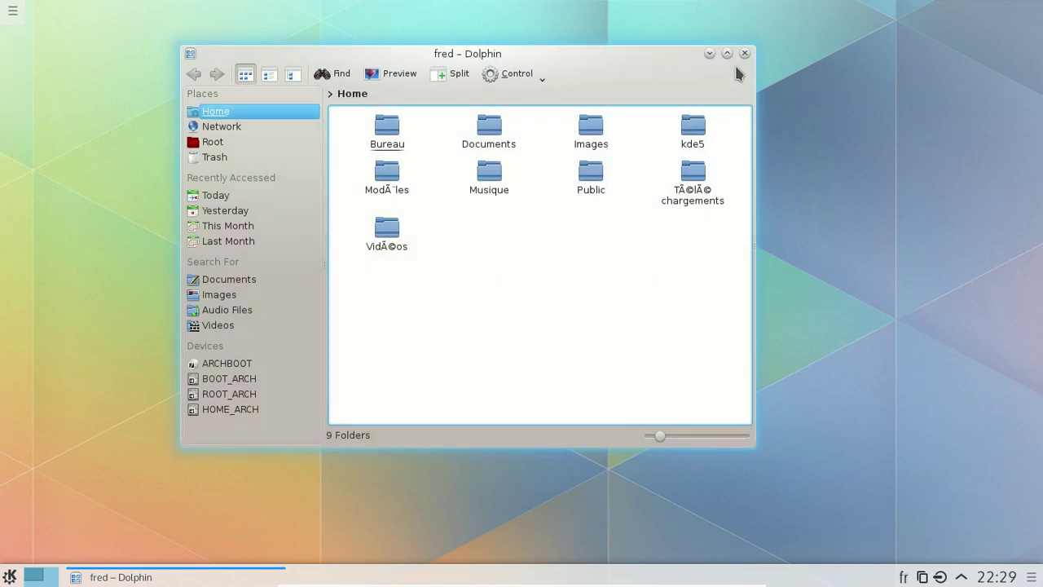
pyautogui.click(744, 54)
# - Search the application launcher for "kon", open Konqueror to view its start page, and close it
pyautogui.click(9, 577)
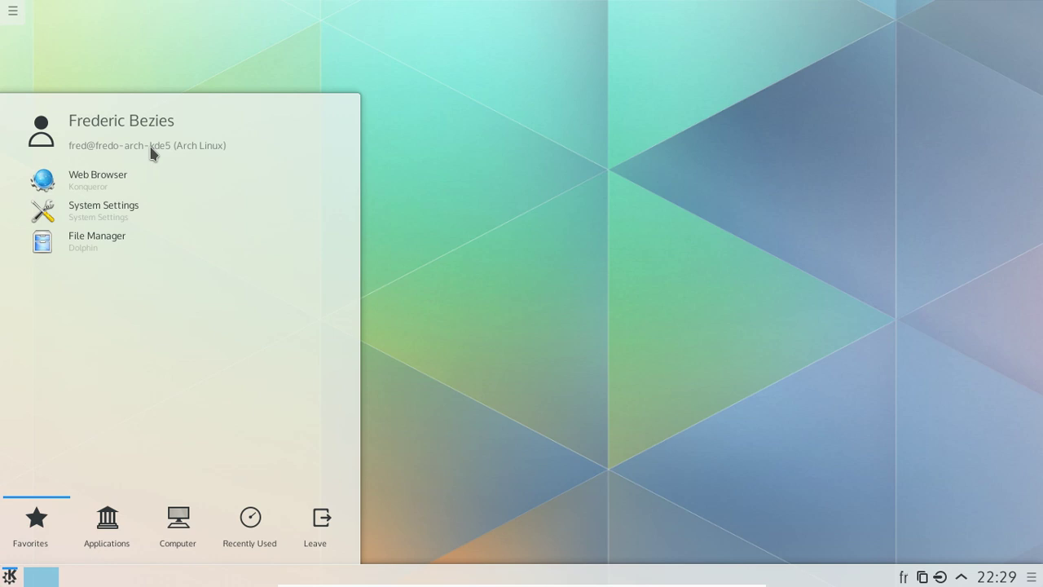
pyautogui.write('kon')
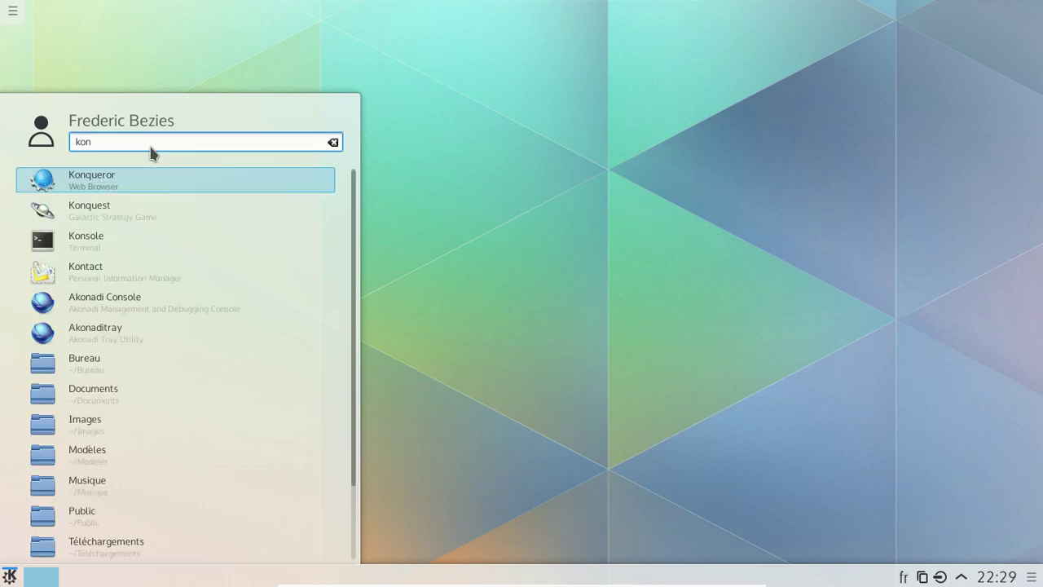
pyautogui.press('Return')
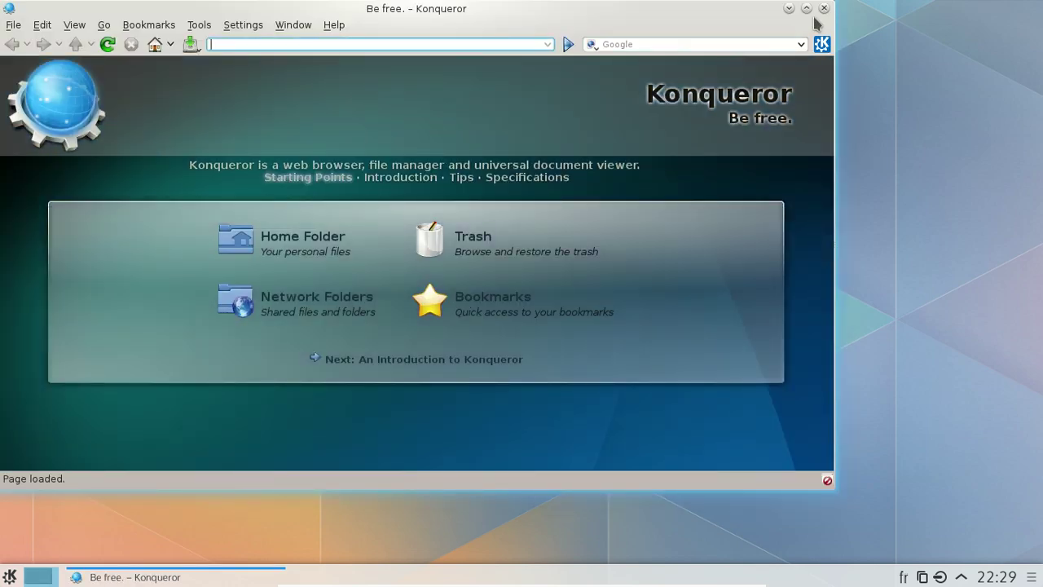
pyautogui.click(824, 9)
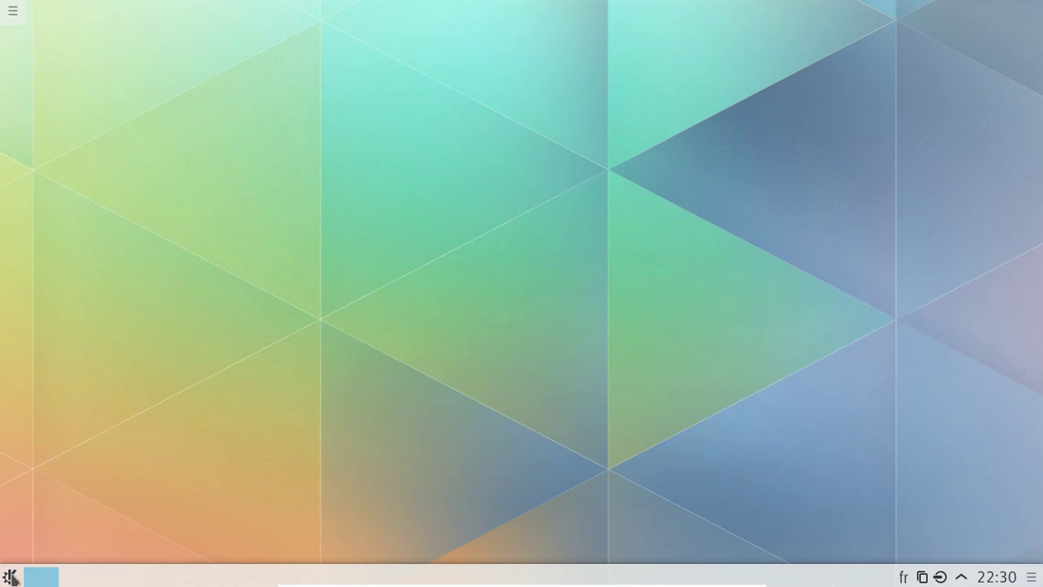
# - Examine the desktop panel's additional settings and the list of widgets available to add
pyautogui.click(1032, 577)
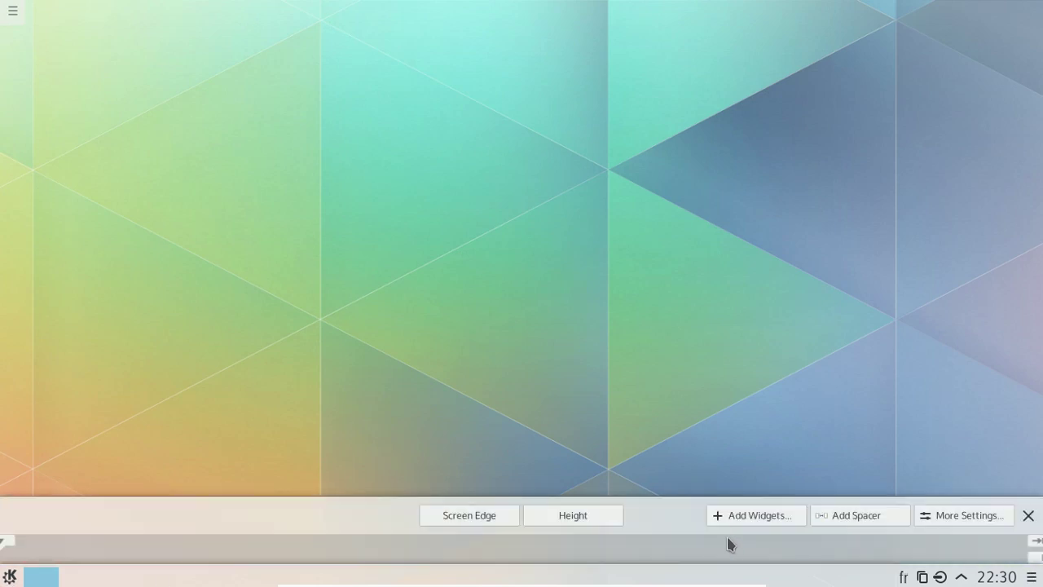
pyautogui.click(948, 517)
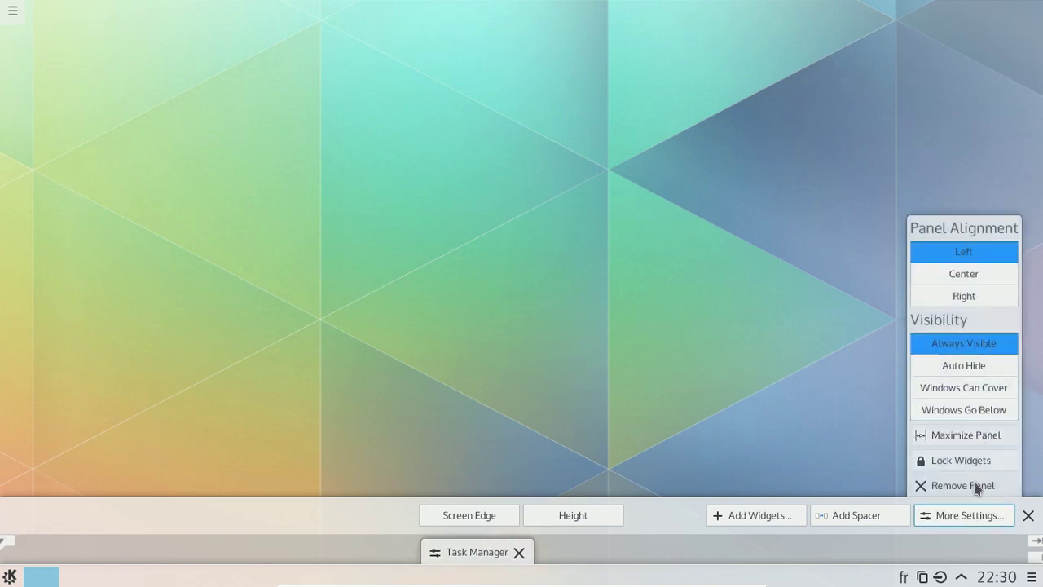
pyautogui.click(739, 522)
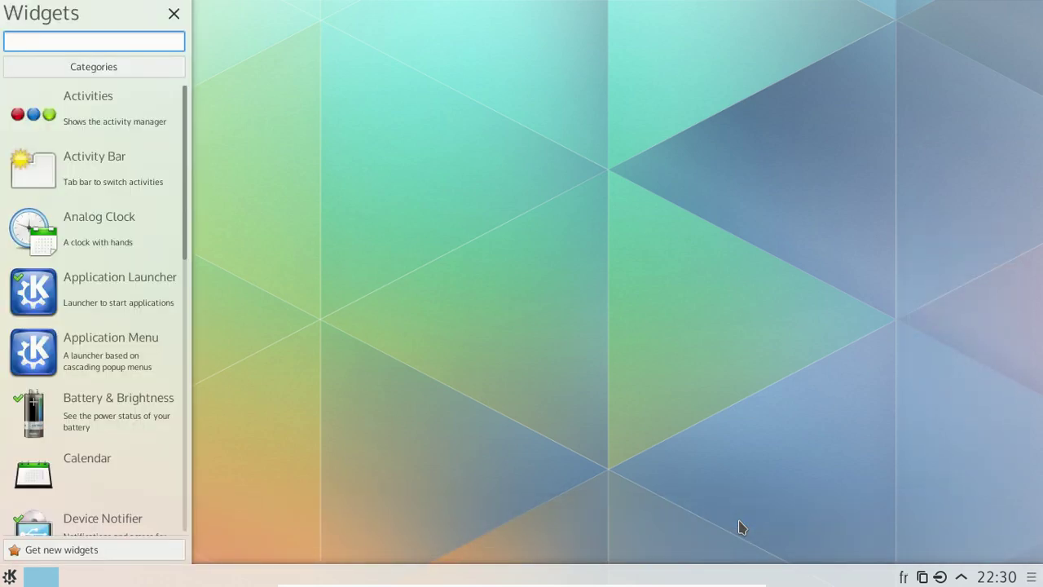
pyautogui.moveTo(184, 160); pyautogui.dragTo(196, 140)
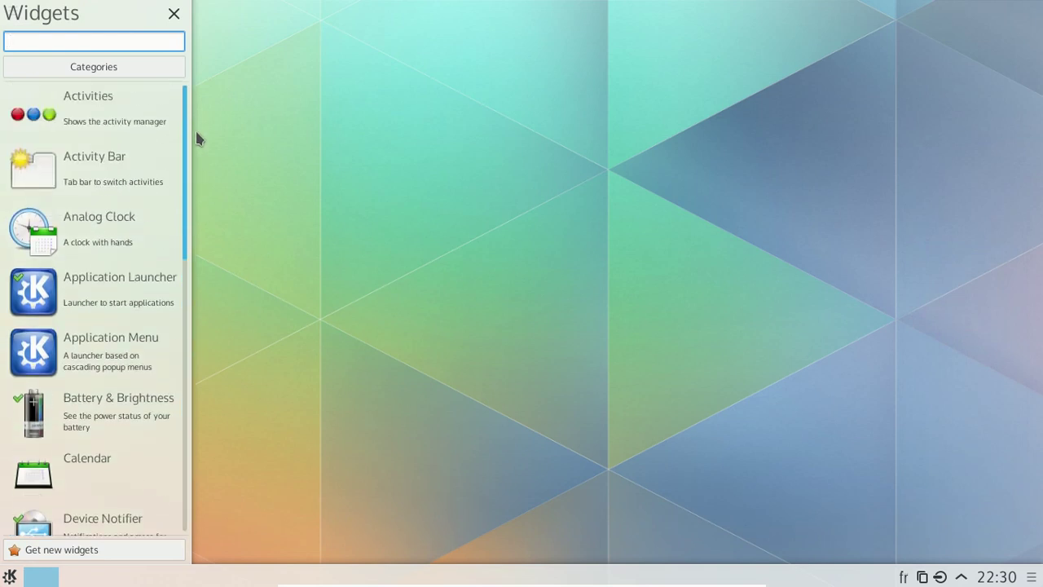
pyautogui.click(178, 14)
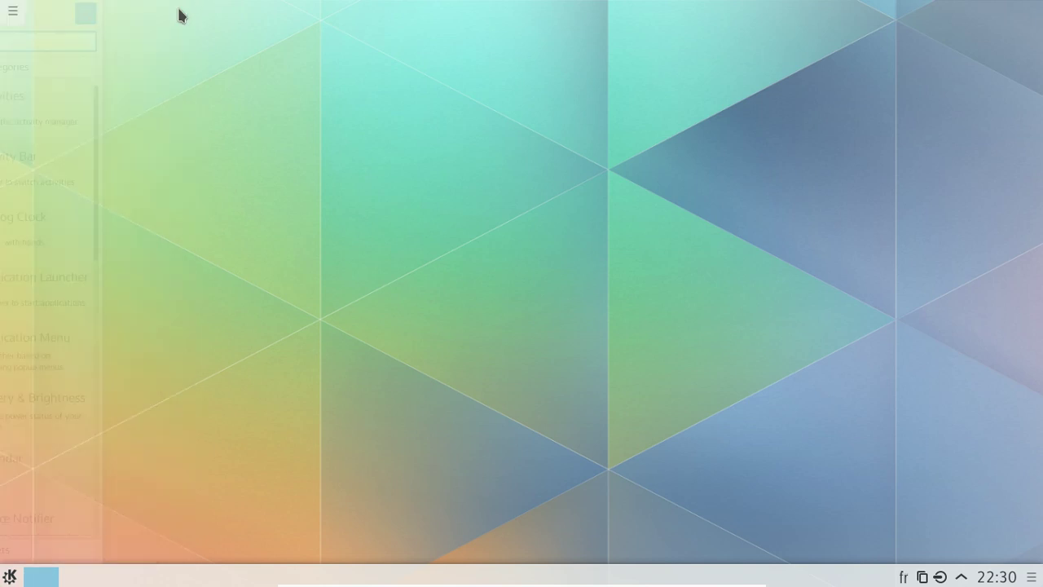
# - Inspect the system tray's Status & Notifications popup and the Klipper clipboard options without changing anything
pyautogui.click(1033, 576)
pyautogui.click(1033, 575)
pyautogui.click(962, 577)
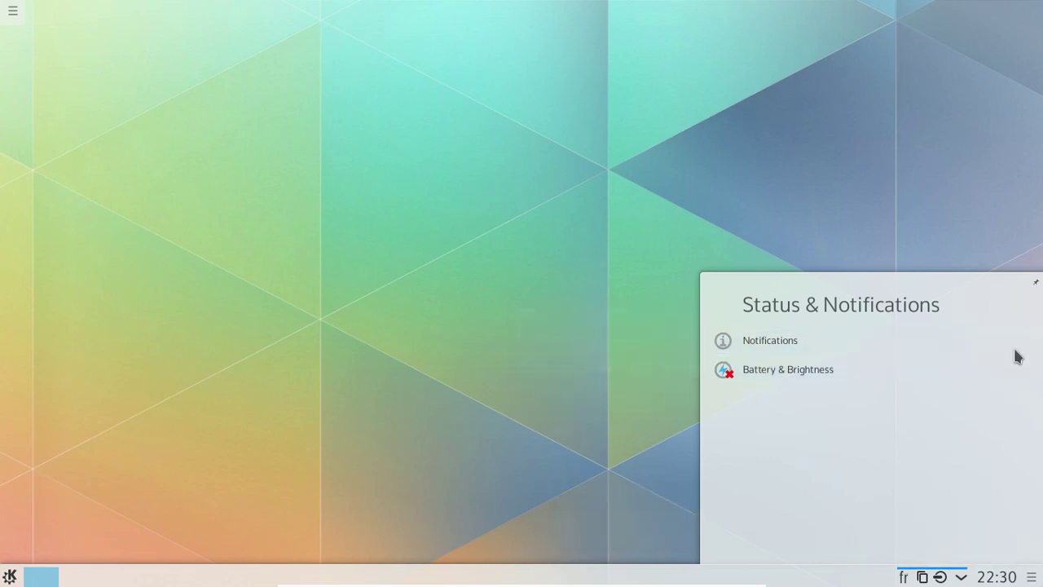
pyautogui.click(923, 577)
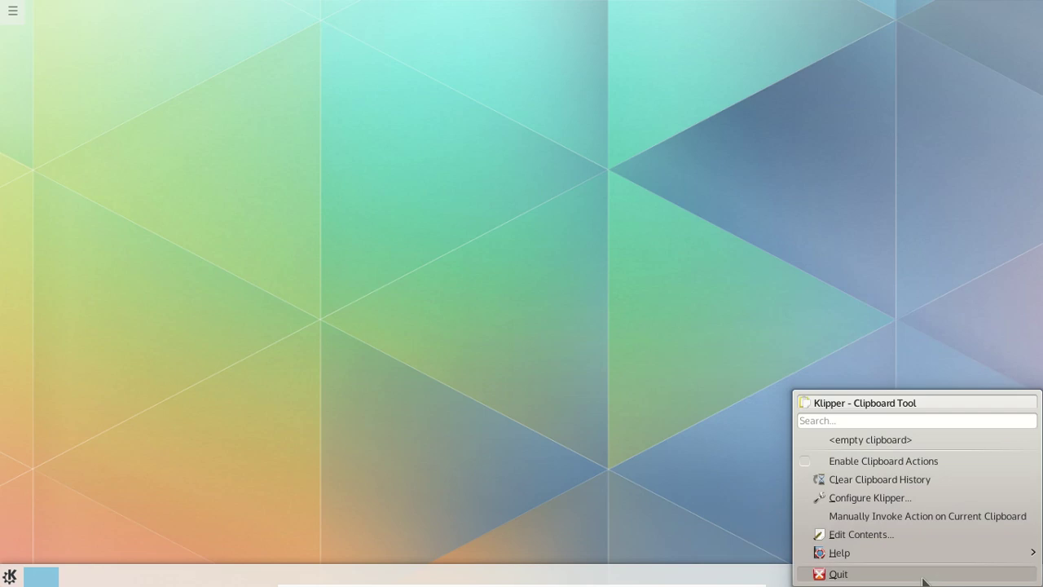
pyautogui.click(562, 479)
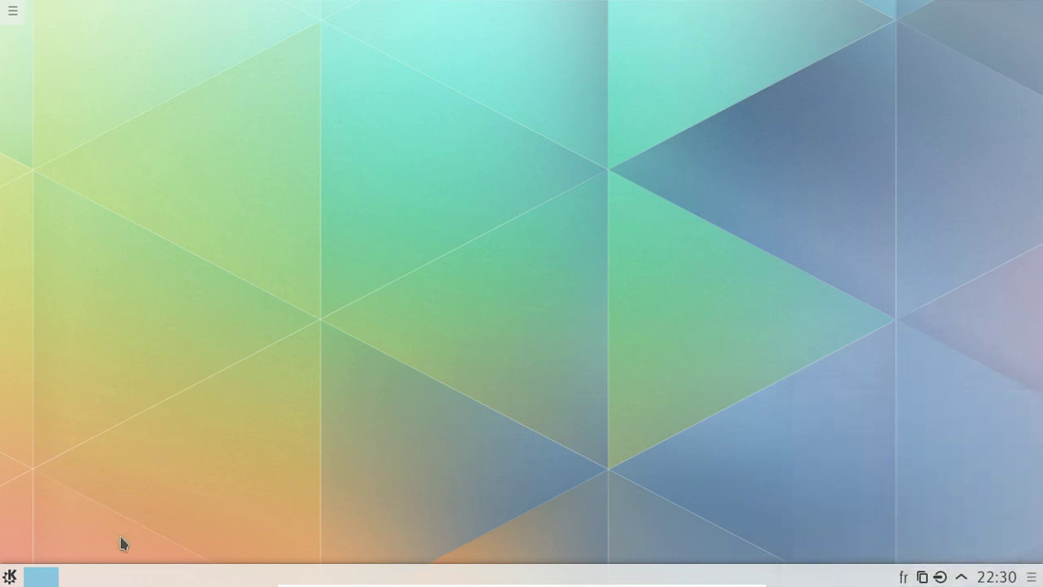
# - Open System Settings from the application launcher's favorites
pyautogui.click(11, 578)
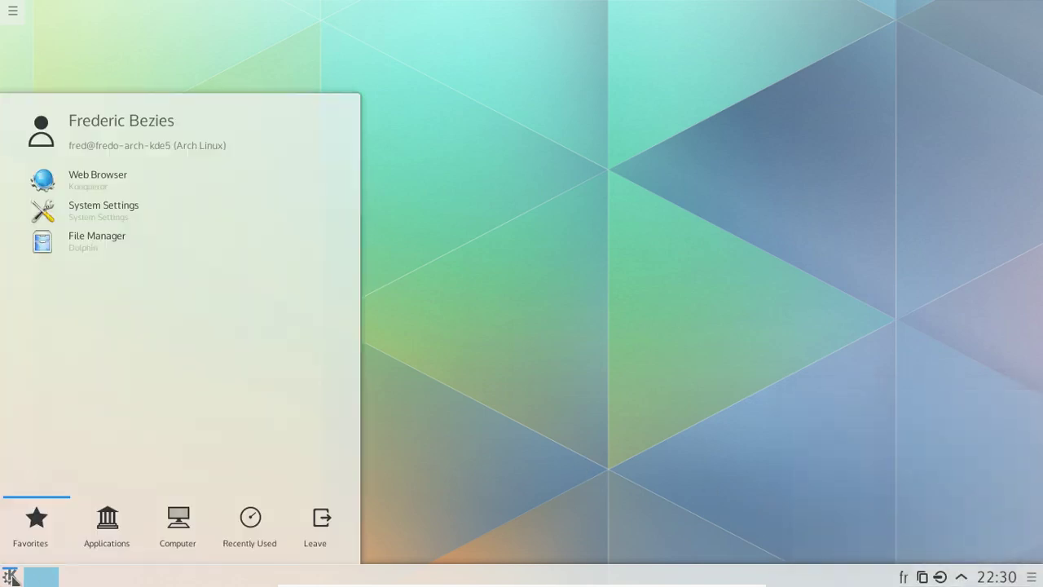
pyautogui.click(84, 214)
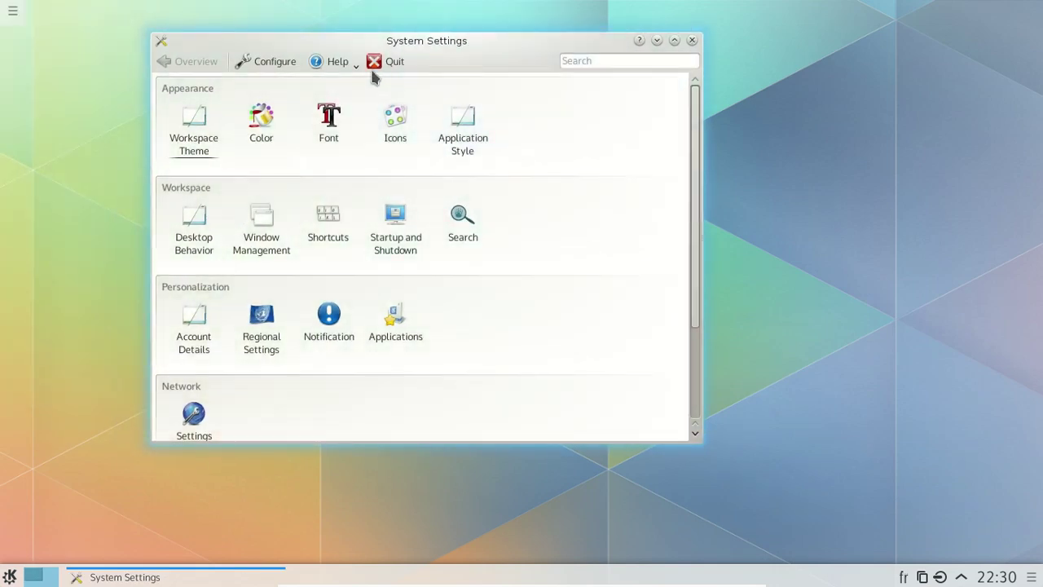
# - View the About System Settings information and close it
pyautogui.click(340, 62)
pyautogui.click(398, 214)
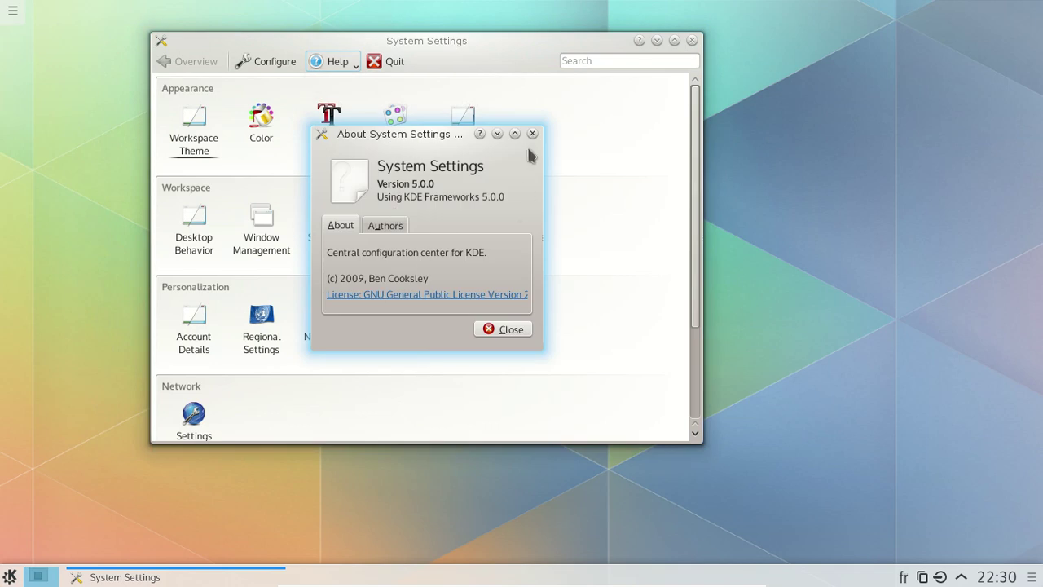
pyautogui.click(532, 133)
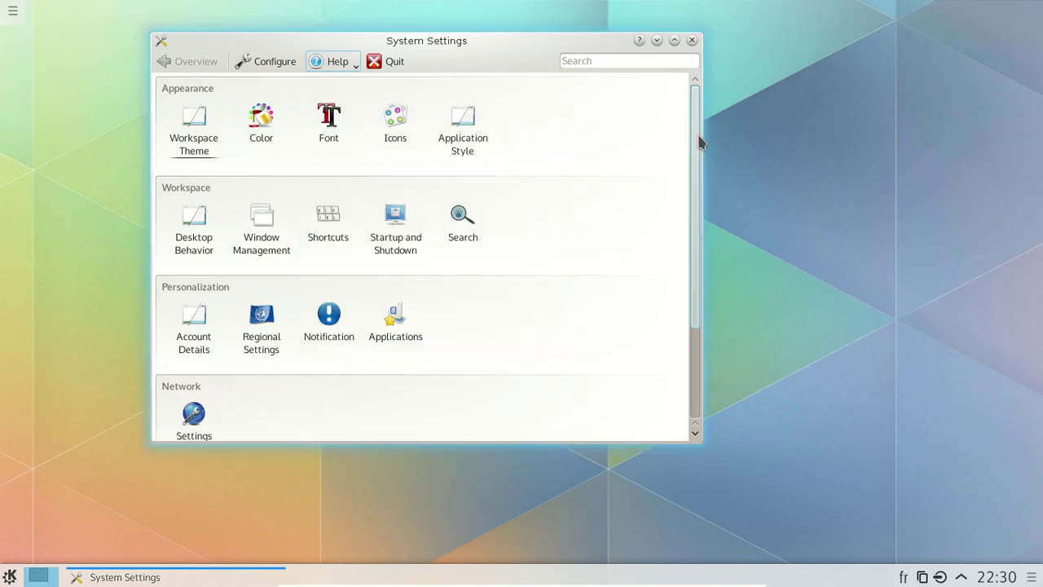
# - Open the Multimedia hardware settings and test the Built-in Audio Analog Stereo device for the Music playback category
pyautogui.moveTo(700, 142); pyautogui.dragTo(724, 310)
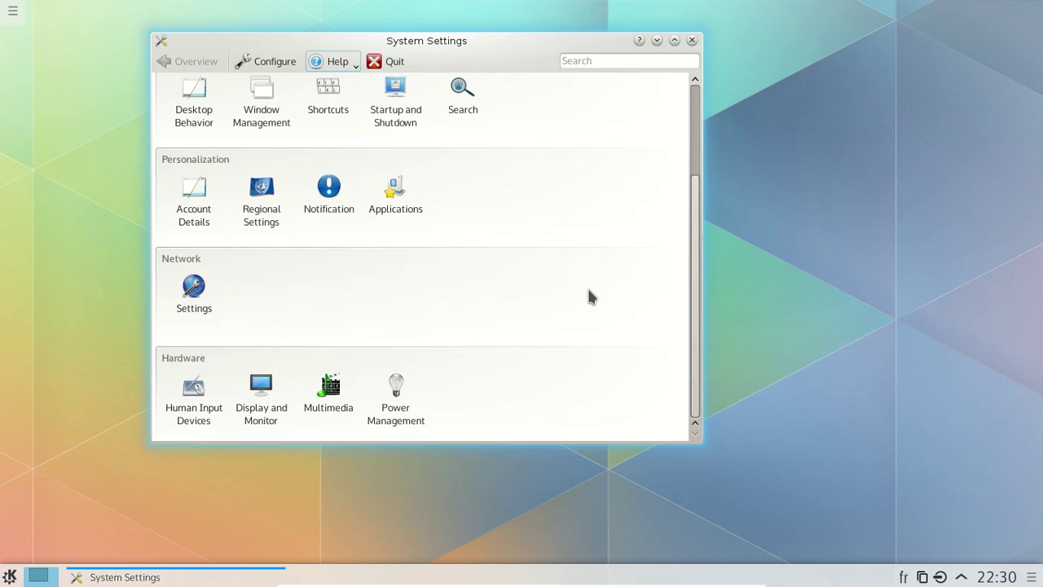
pyautogui.click(336, 387)
pyautogui.click(458, 171)
pyautogui.click(573, 394)
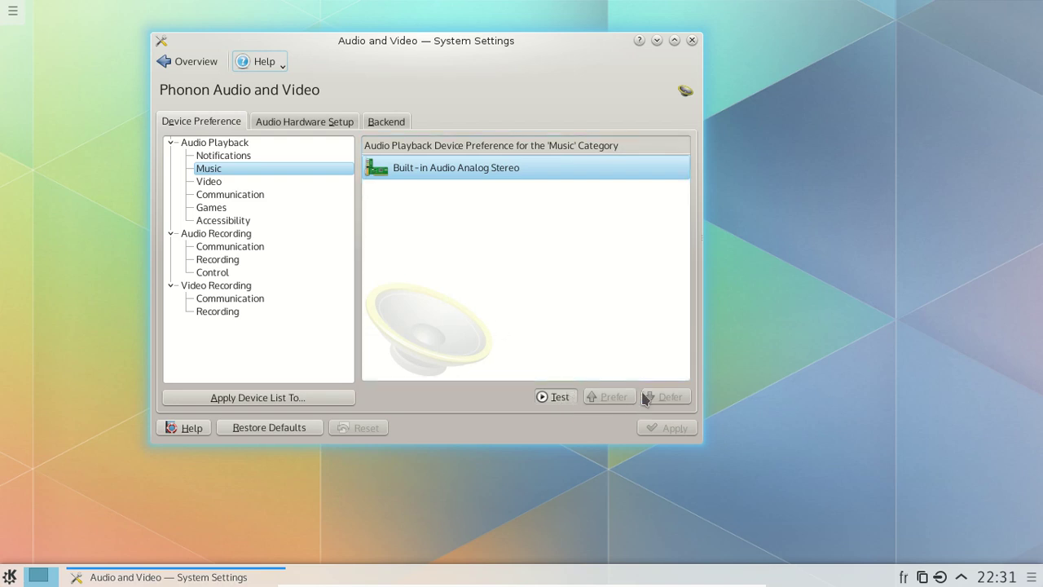
# - Examine the Phonon backend and audio hardware setup, and return to the device preferences
pyautogui.click(388, 123)
pyautogui.click(350, 126)
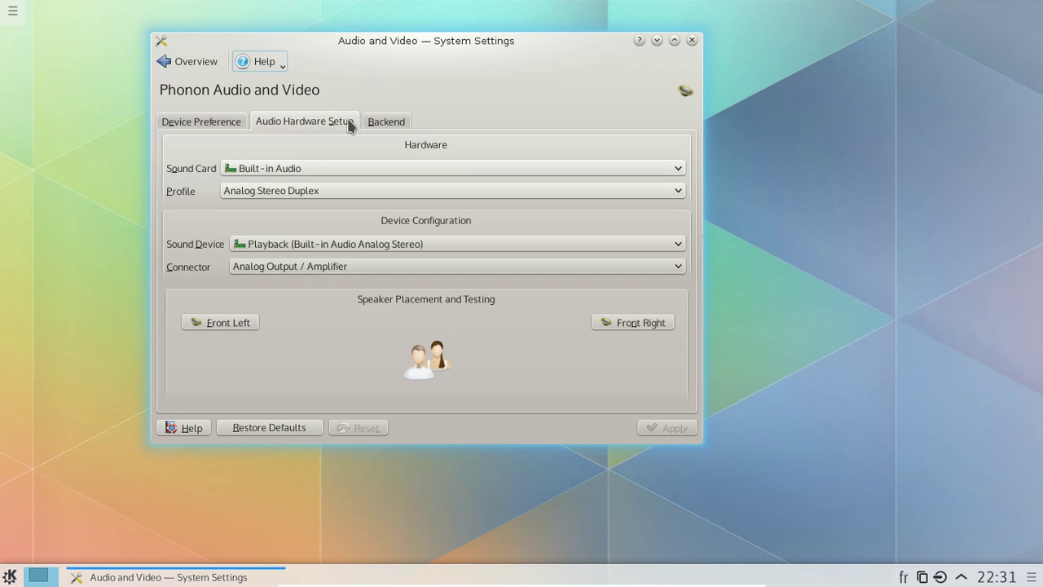
pyautogui.click(184, 125)
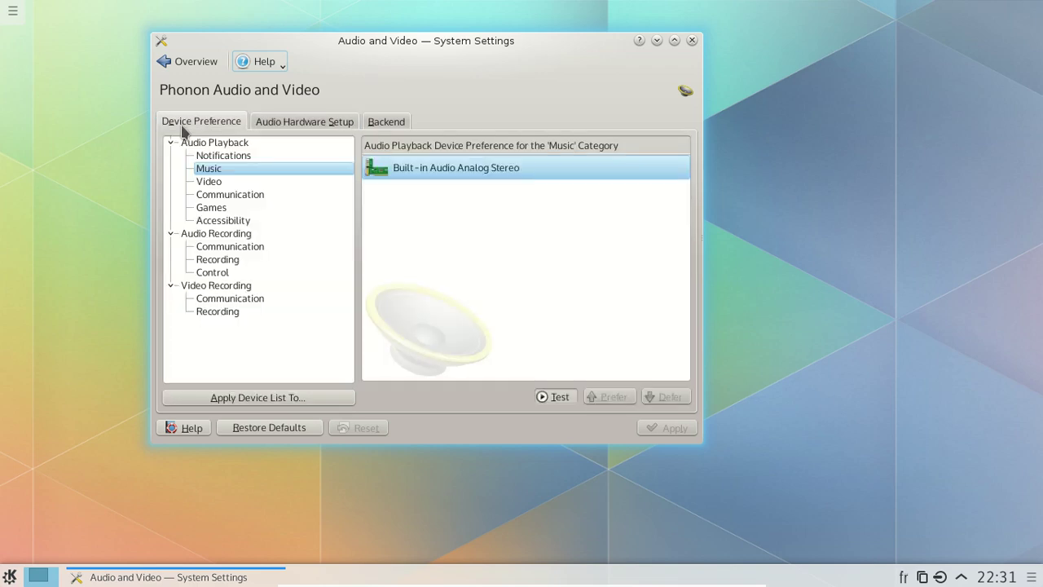
# - Go back to the settings overview and open the Regional Settings under Personalization
pyautogui.click(189, 63)
pyautogui.scroll(2, 489, 326)
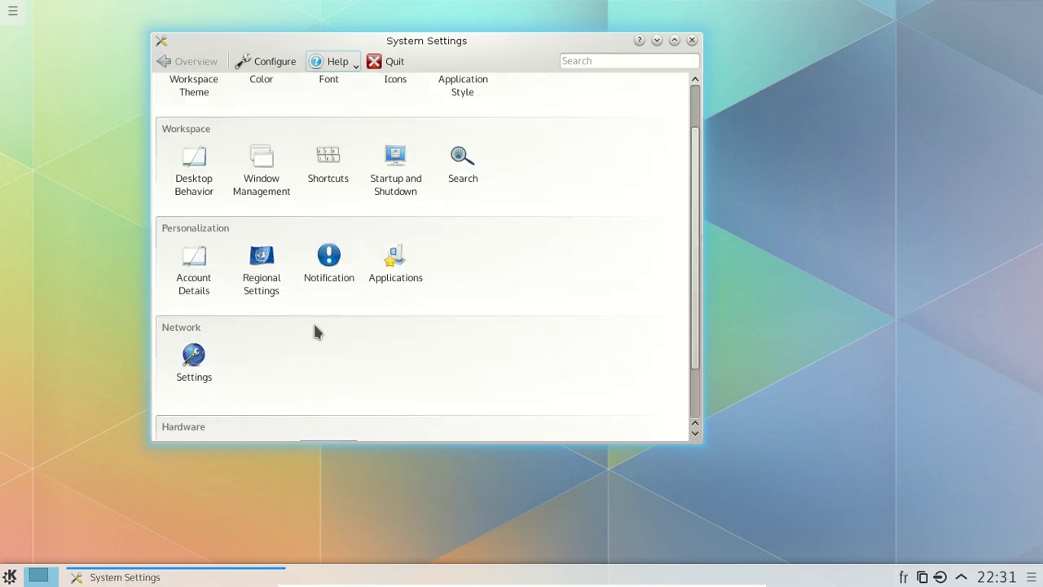
pyautogui.click(264, 262)
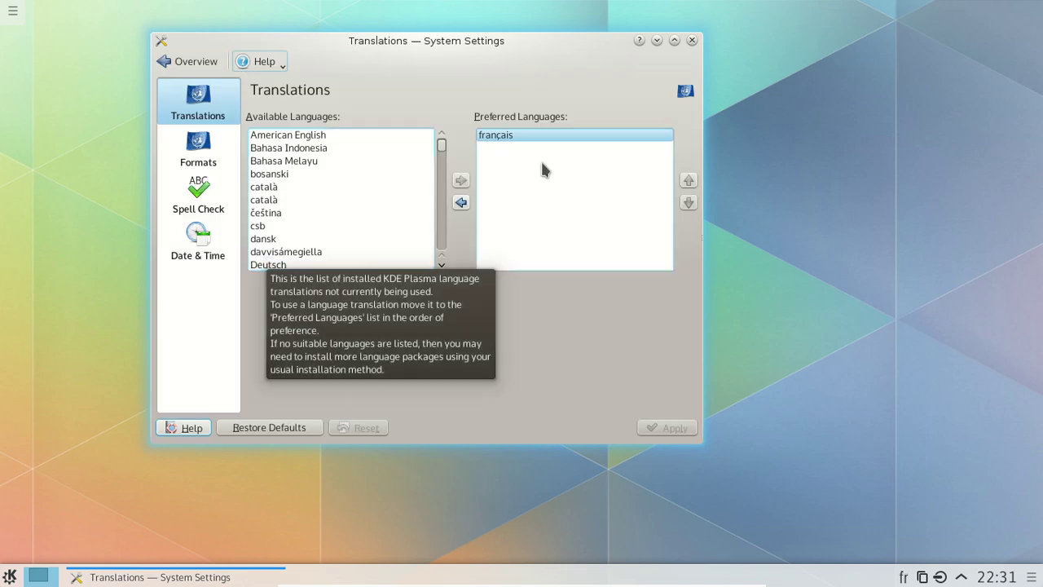
# - Try removing français from the preferred languages and add it back, twice
pyautogui.click(461, 203)
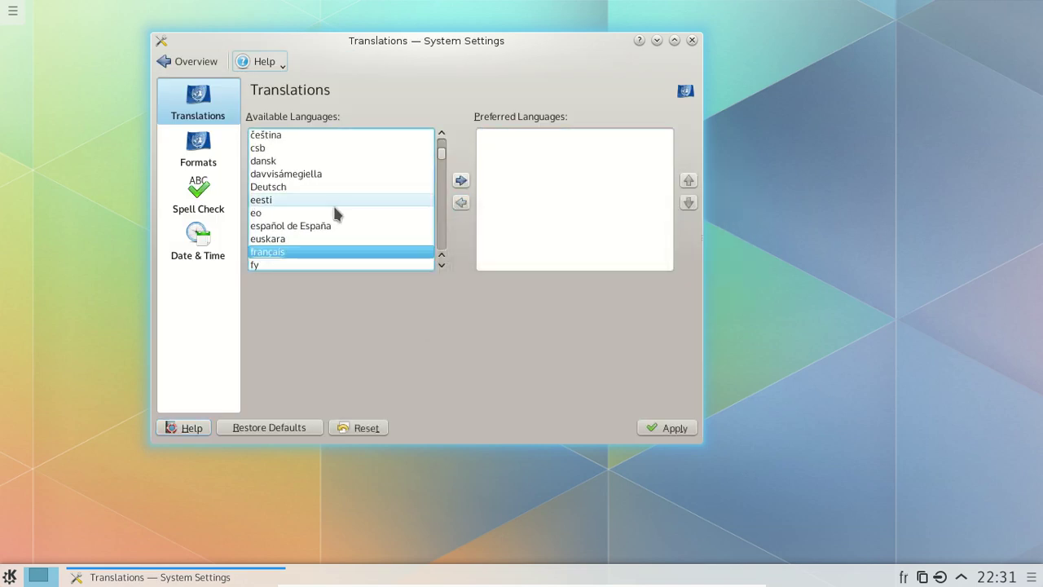
pyautogui.click(462, 181)
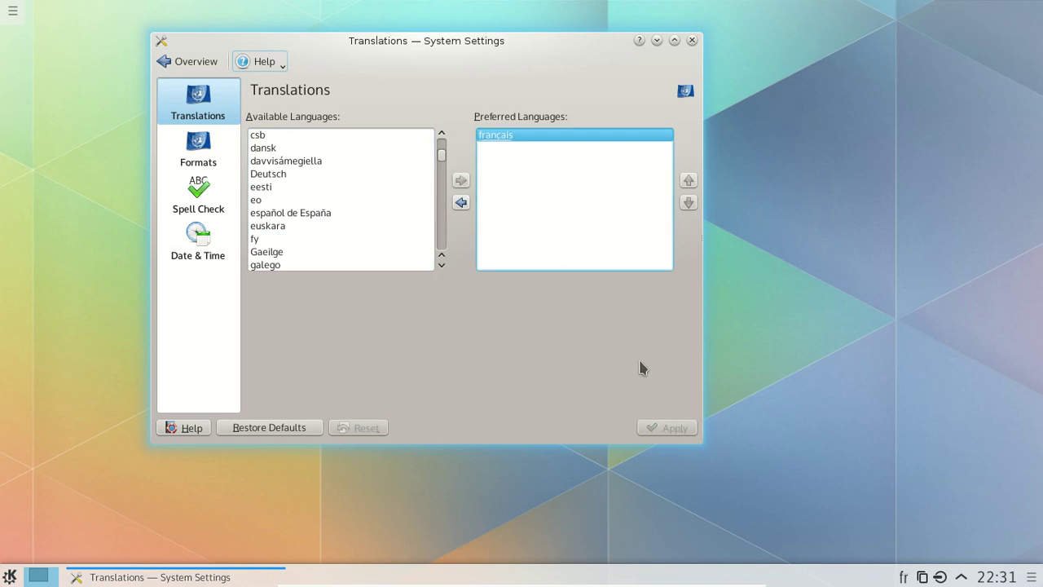
pyautogui.click(461, 203)
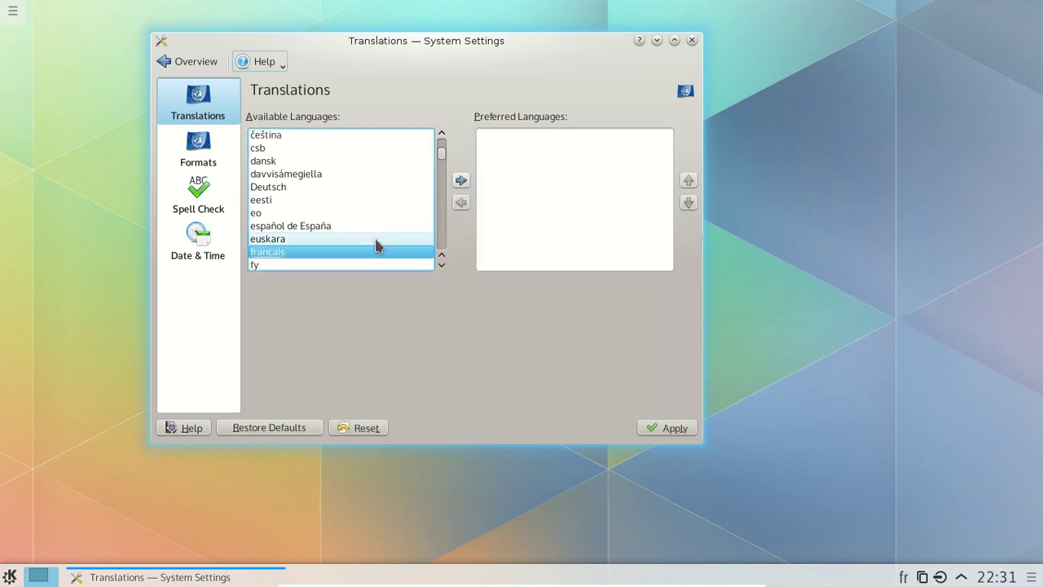
pyautogui.click(461, 178)
# - Examine the Formats, Spell Check, and Date & Time settings including the time zones, and return to the overview
pyautogui.click(184, 163)
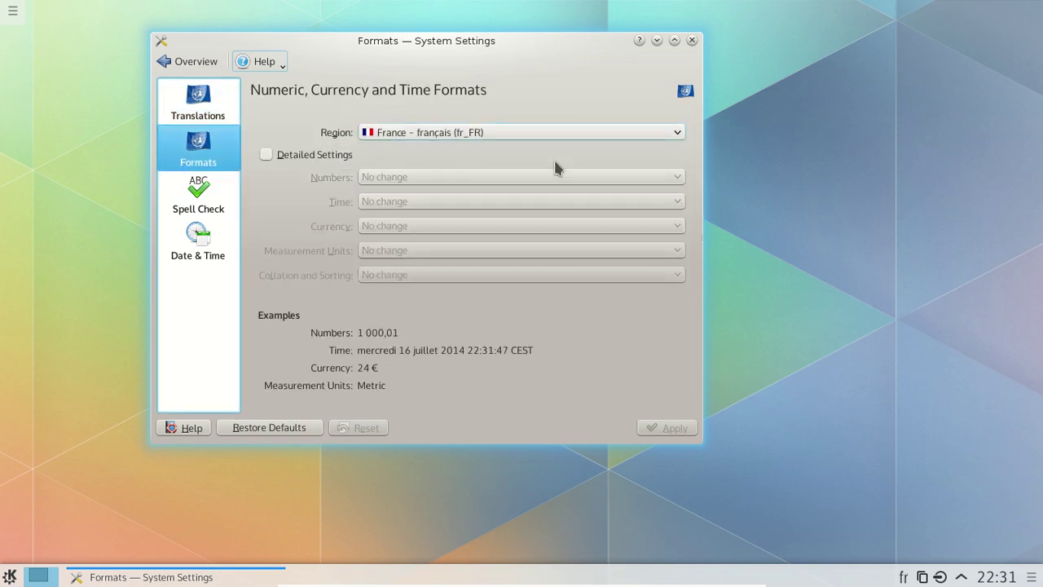
pyautogui.click(217, 208)
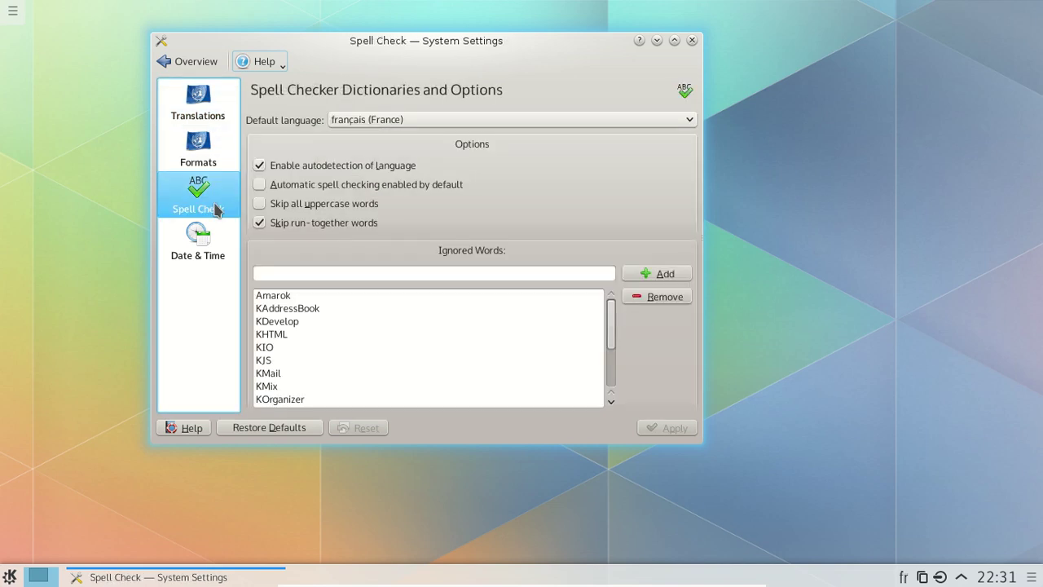
pyautogui.click(198, 243)
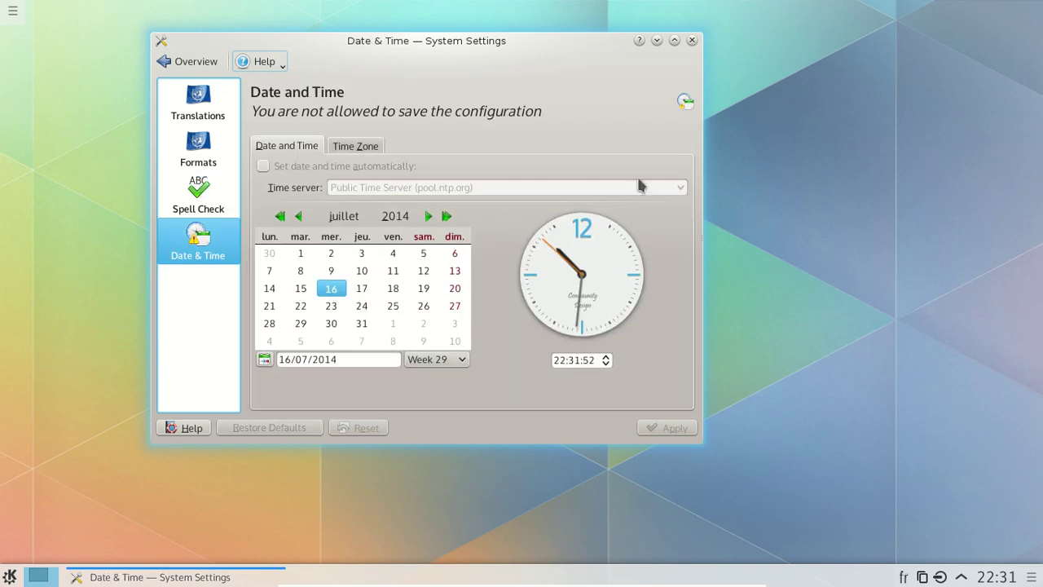
pyautogui.click(370, 145)
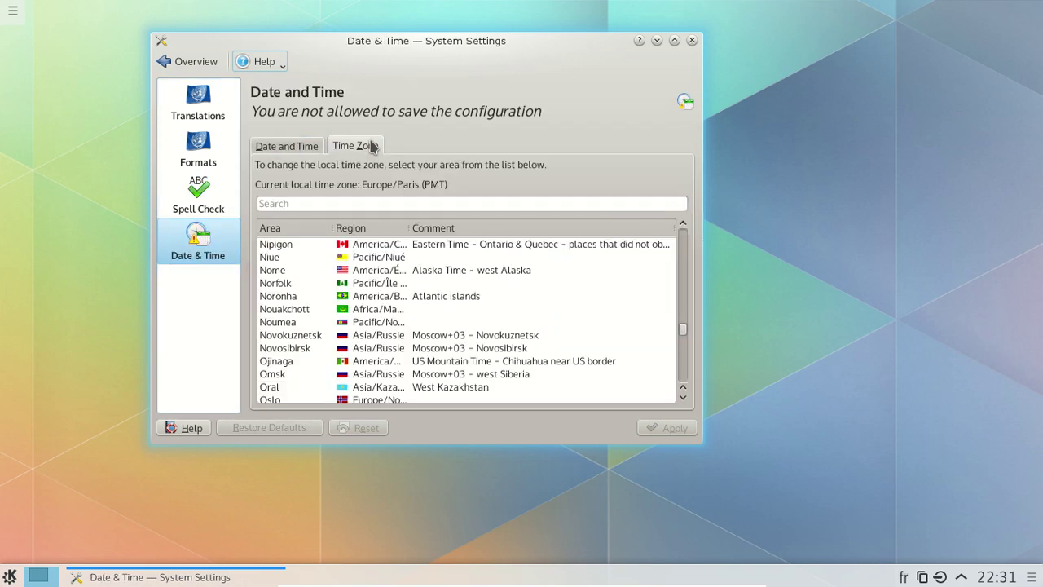
pyautogui.click(277, 149)
pyautogui.click(207, 67)
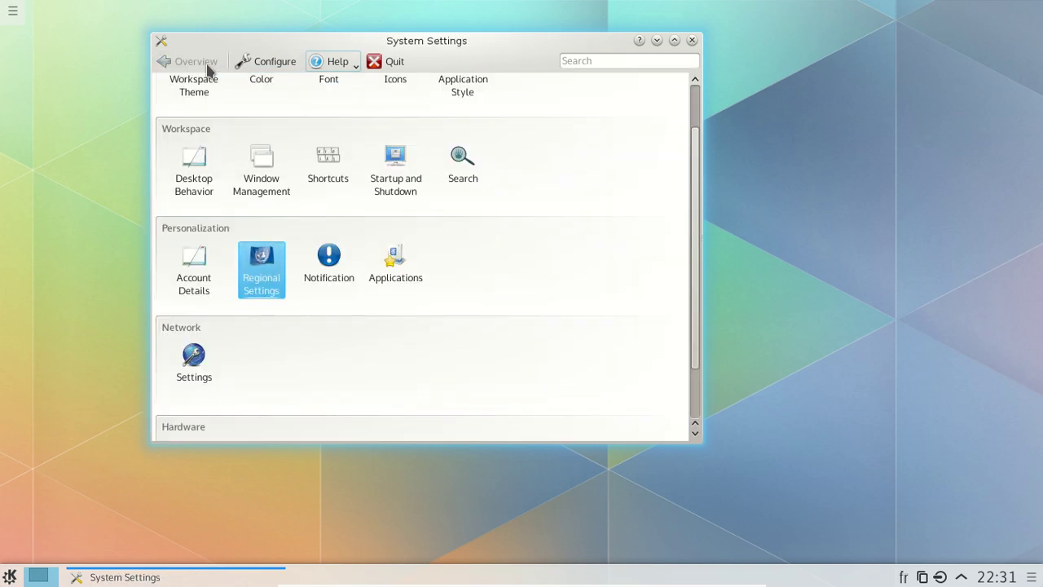
# - In the Workspace Theme settings, try the Air desktop theme, reselect Breeze, and apply the changes while switching to the cursor themes
pyautogui.moveTo(698, 256); pyautogui.dragTo(690, 130)
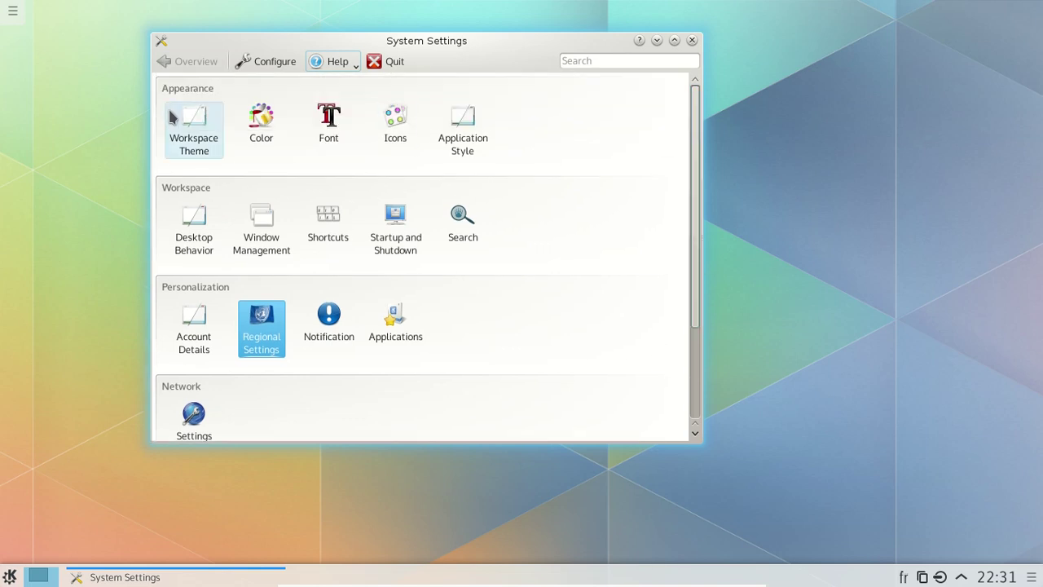
pyautogui.click(200, 130)
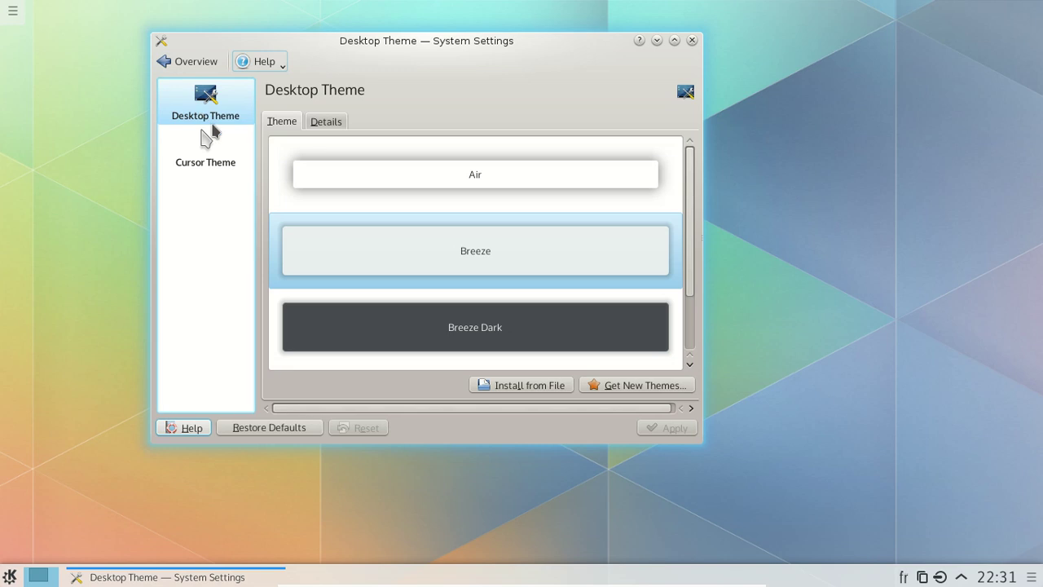
pyautogui.scroll(-2, 554, 234)
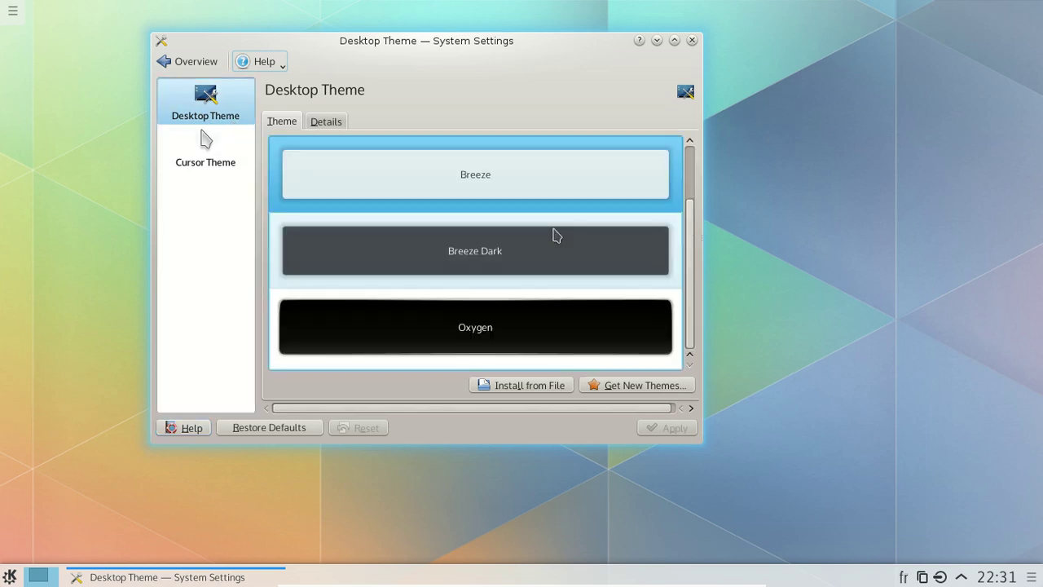
pyautogui.scroll(1, 555, 234)
pyautogui.click(518, 181)
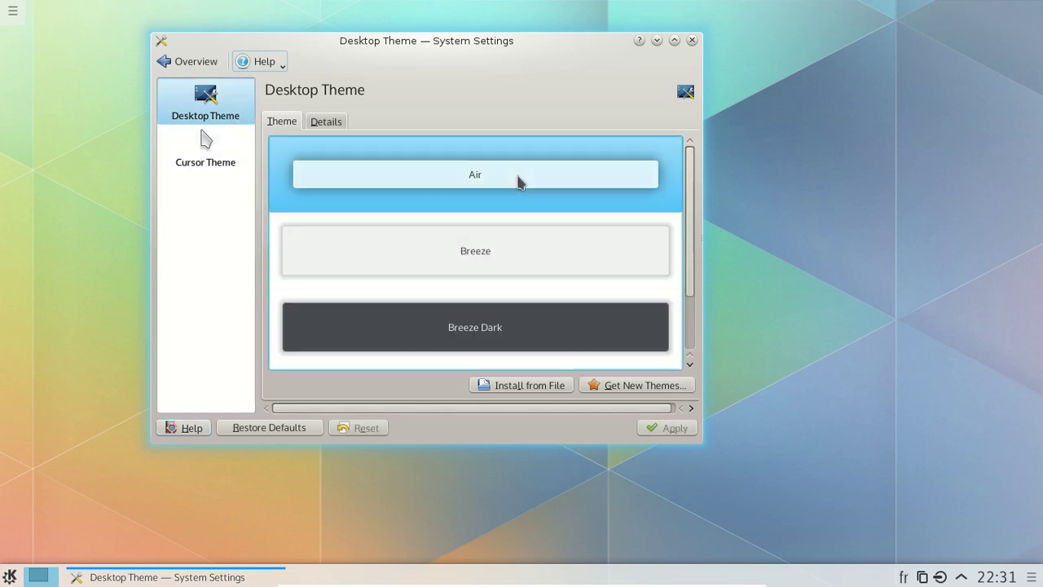
pyautogui.click(524, 275)
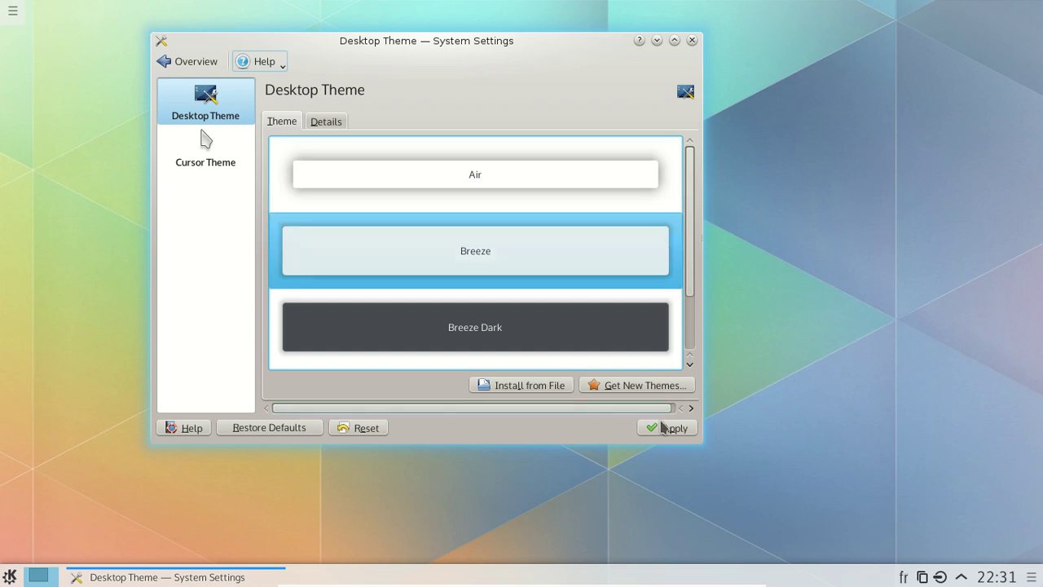
pyautogui.click(204, 140)
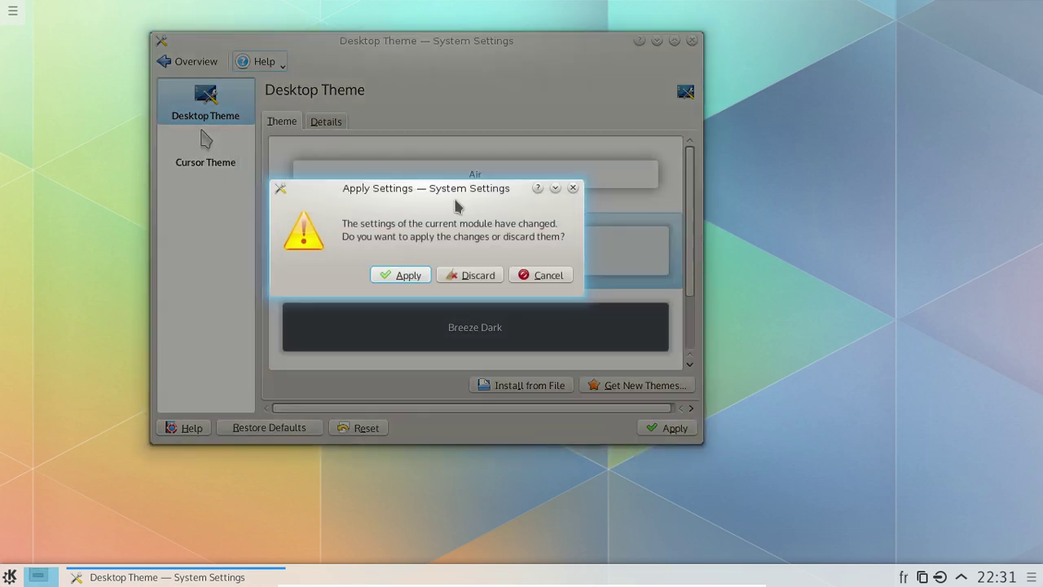
pyautogui.click(401, 274)
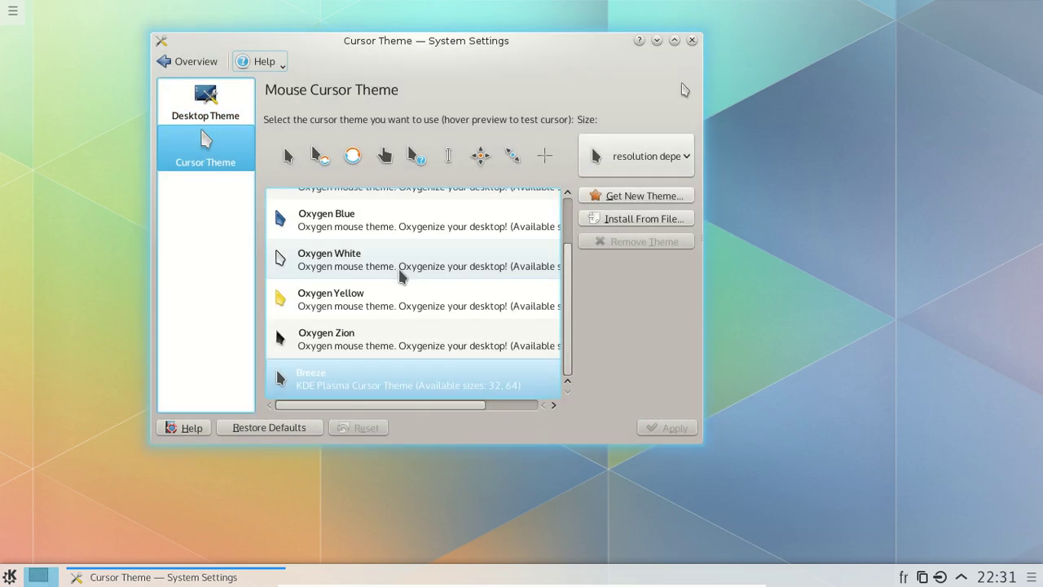
# - Look over the available mouse cursor themes, return to the overview, and close System Settings
pyautogui.moveTo(561, 309); pyautogui.dragTo(565, 350)
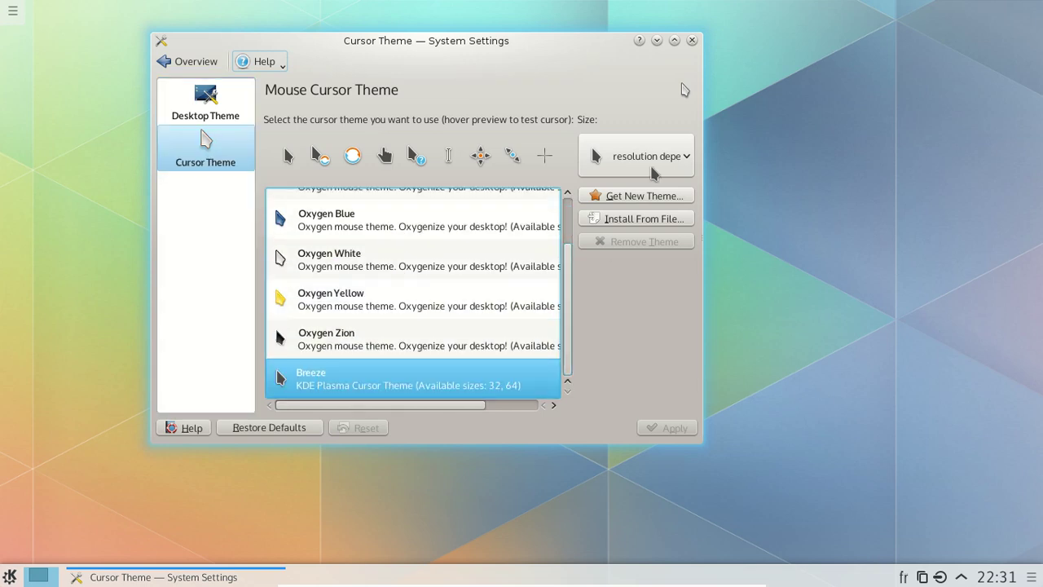
pyautogui.click(200, 60)
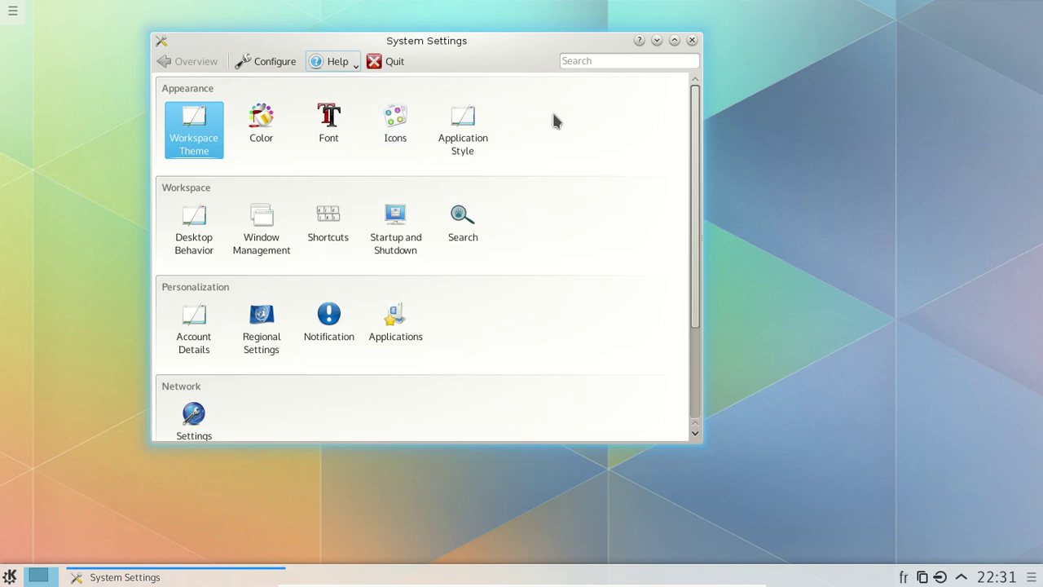
pyautogui.click(692, 40)
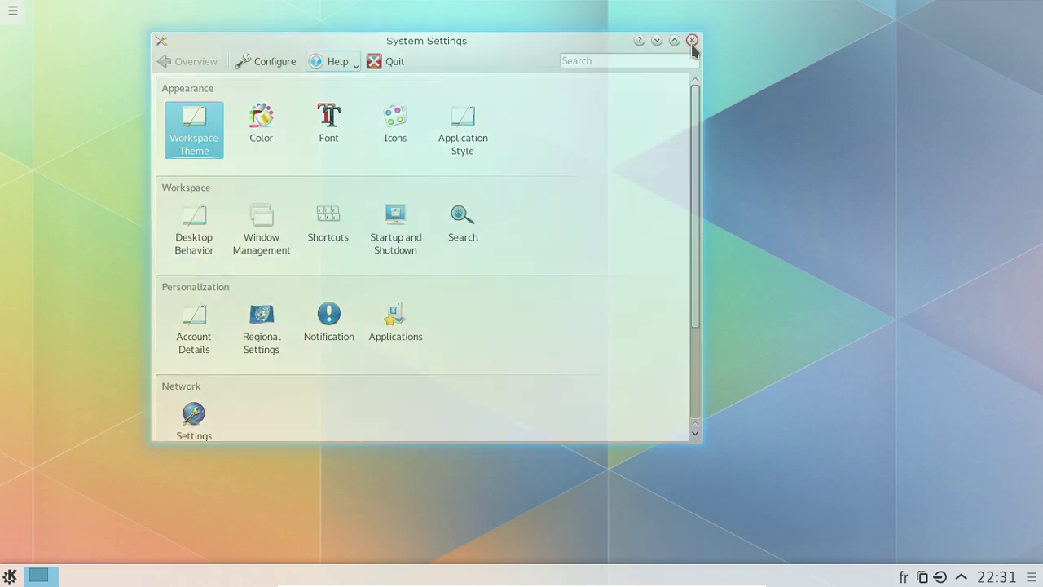
# - Open the Desktop Settings, browse the available wallpapers, and close the window without changing anything
pyautogui.click(13, 13)
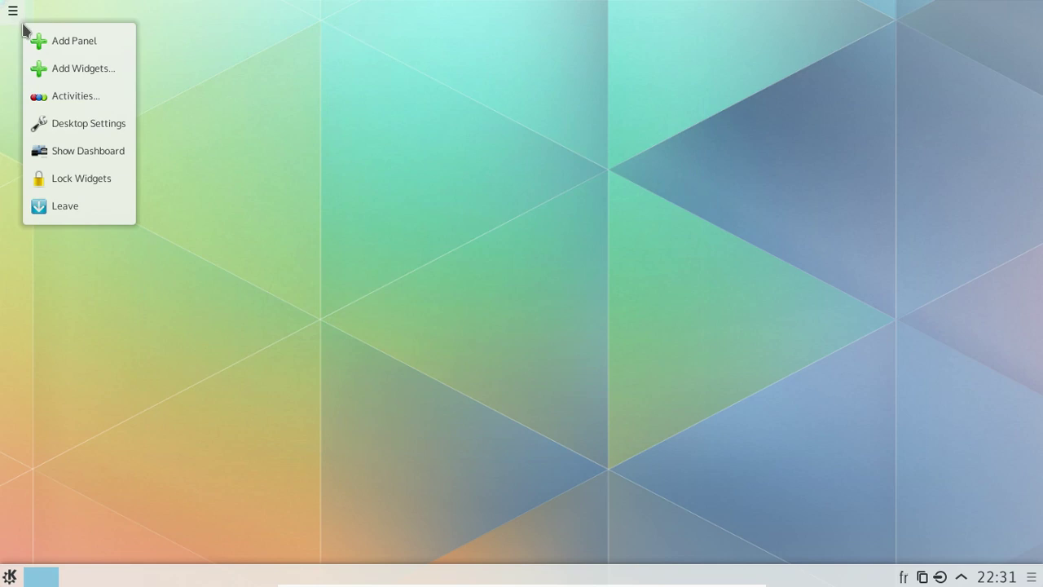
pyautogui.click(81, 130)
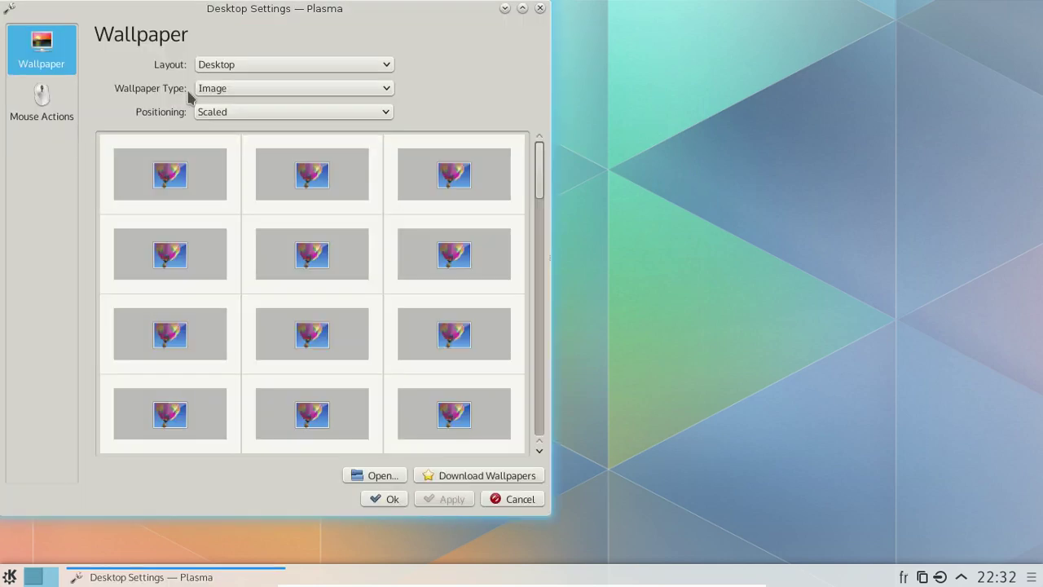
pyautogui.moveTo(238, 14); pyautogui.dragTo(482, 45)
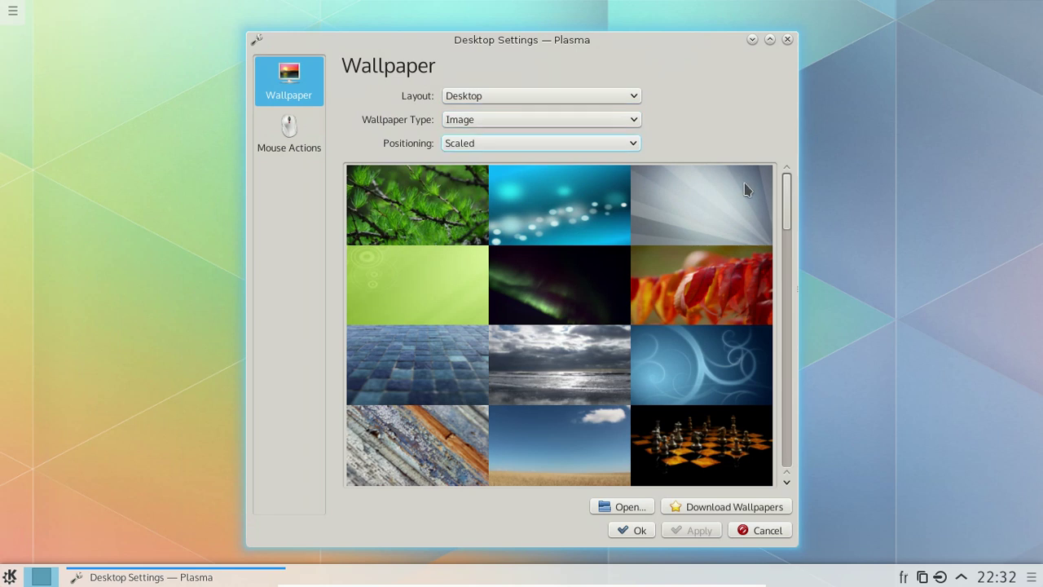
pyautogui.moveTo(788, 189); pyautogui.dragTo(791, 40)
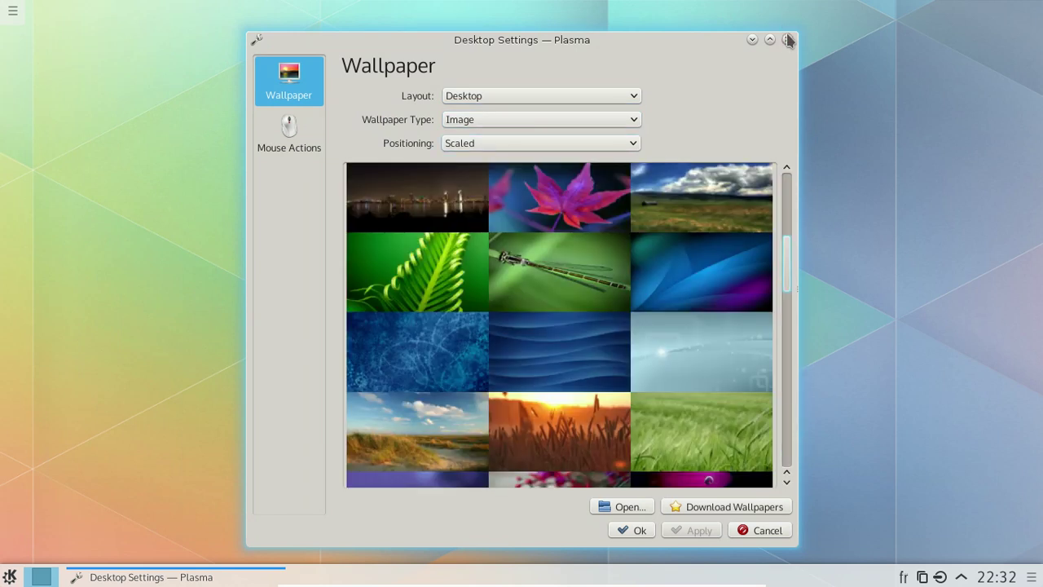
pyautogui.click(788, 40)
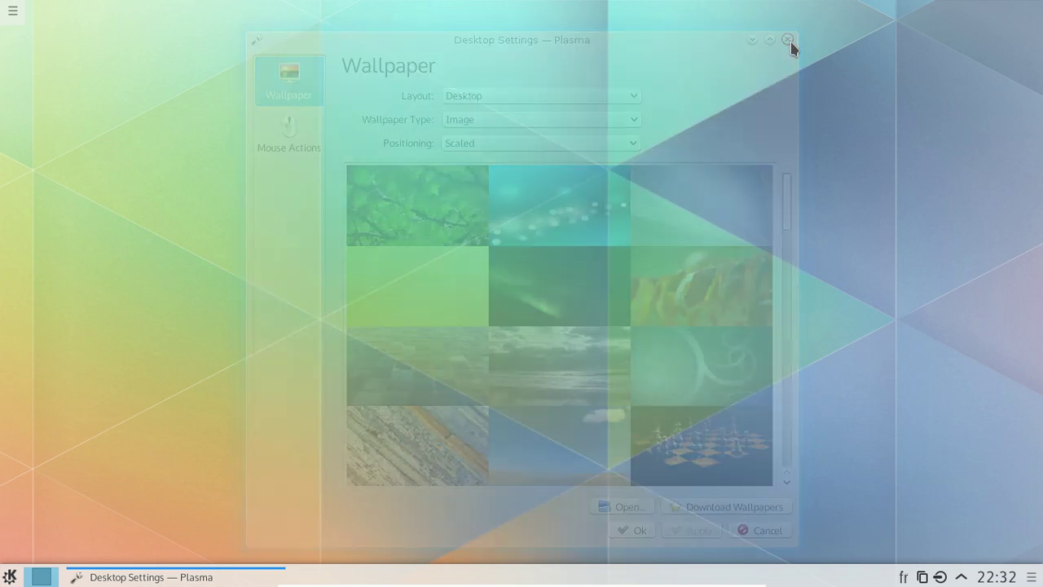
# - Configure the virtual desktops to 4 desktops in 2 rows, apply the layout, and test switching to another desktop and back
pyautogui.click(11, 577)
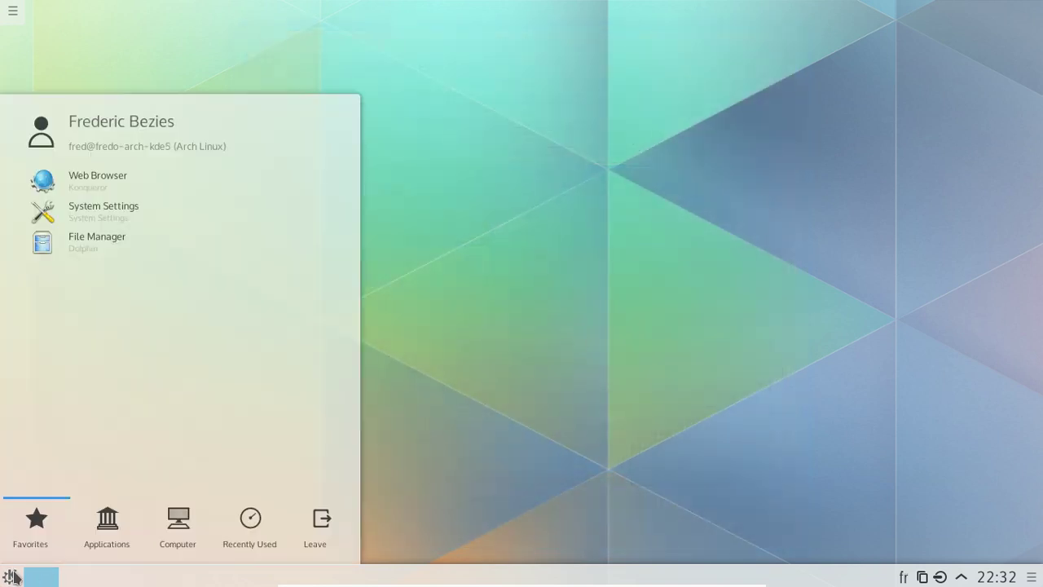
pyautogui.click(13, 577)
pyautogui.rightClick(37, 579)
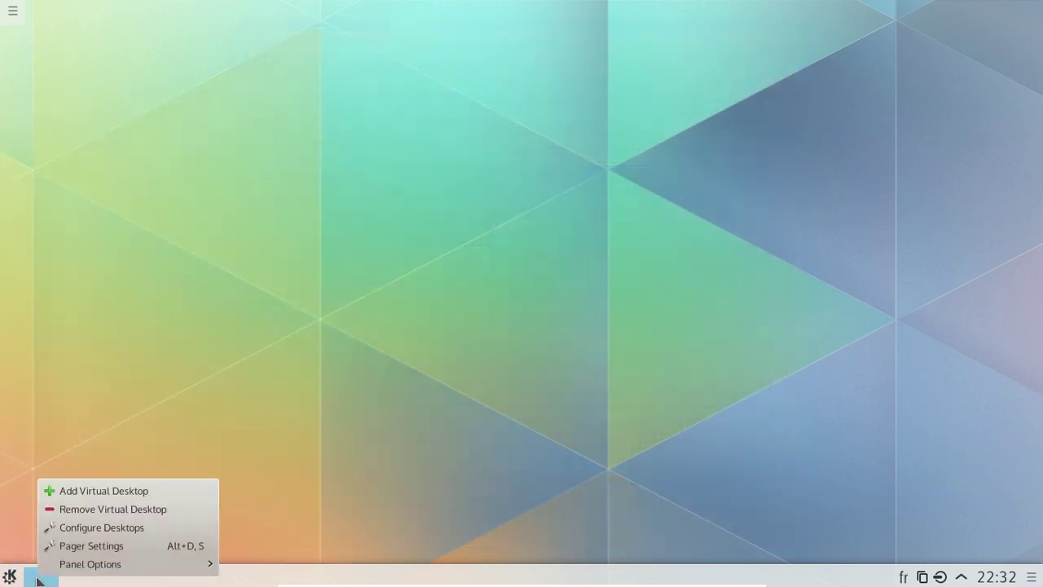
pyautogui.click(129, 530)
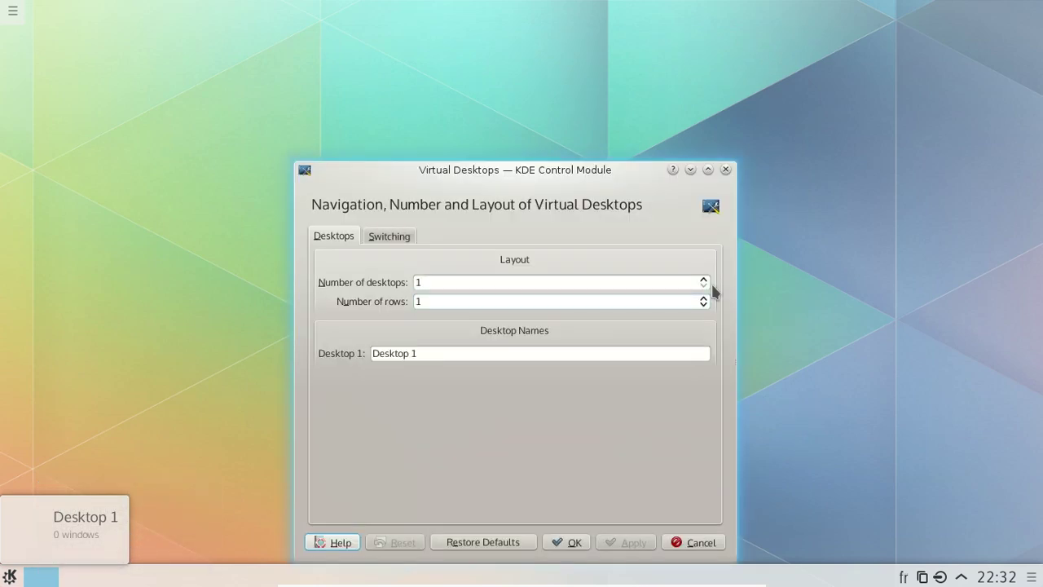
pyautogui.click(704, 280)
pyautogui.click(704, 279)
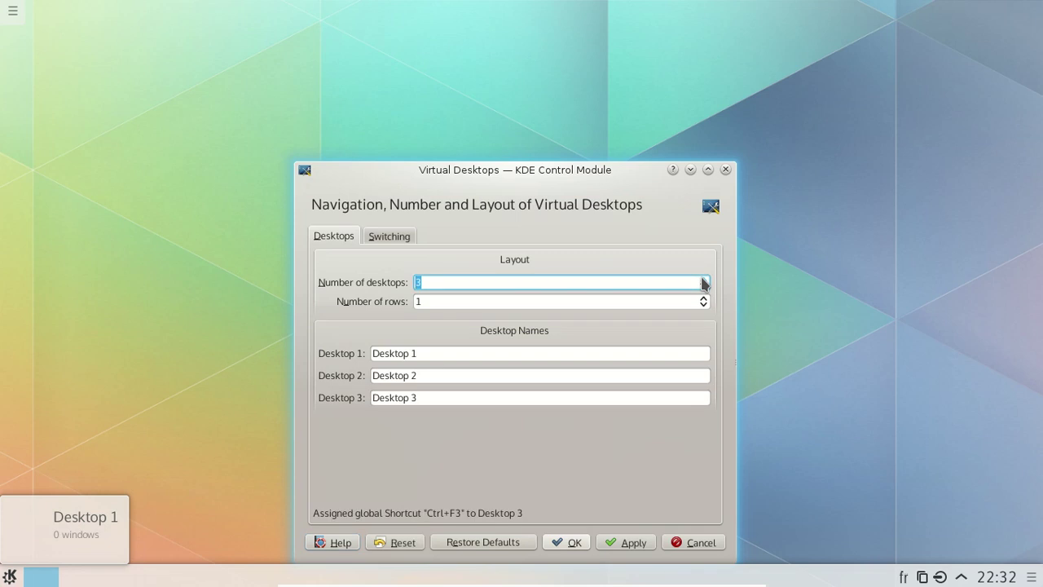
pyautogui.click(703, 280)
pyautogui.click(705, 298)
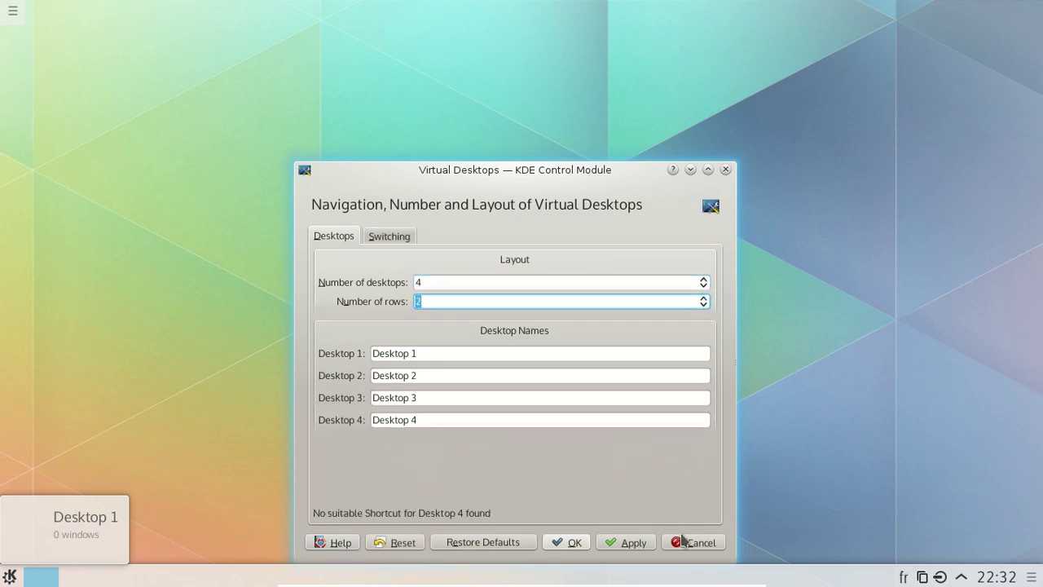
pyautogui.click(648, 544)
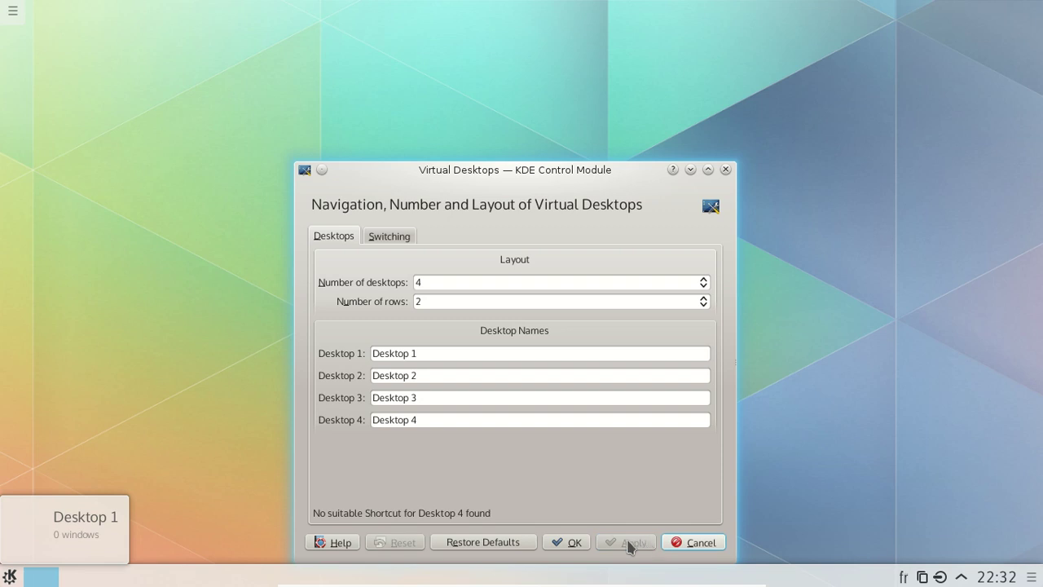
pyautogui.click(561, 544)
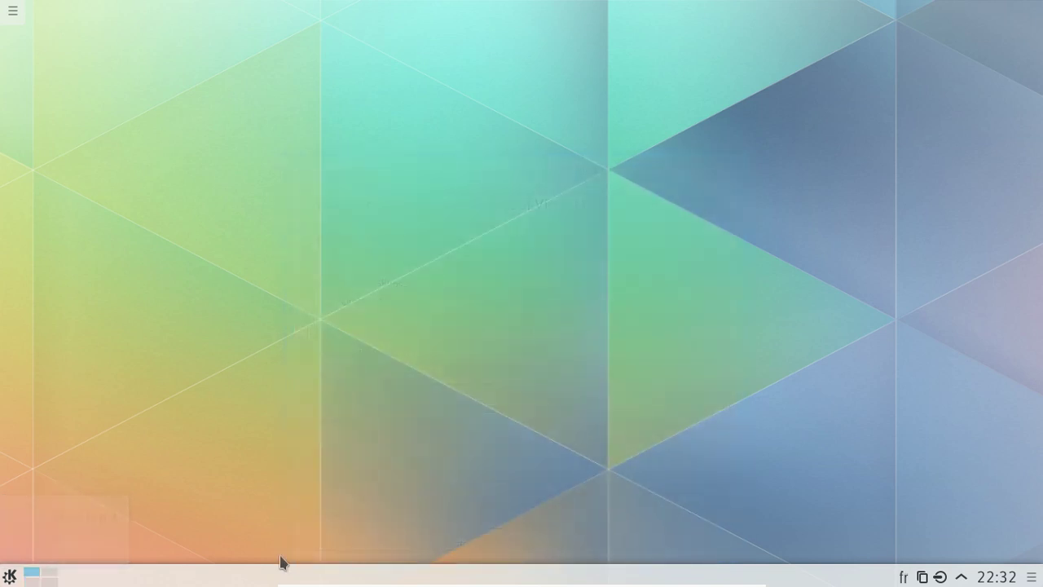
pyautogui.click(49, 573)
pyautogui.click(27, 577)
# - Browse the Office category in the application launcher, return to all applications, and look over the remaining categories
pyautogui.click(11, 576)
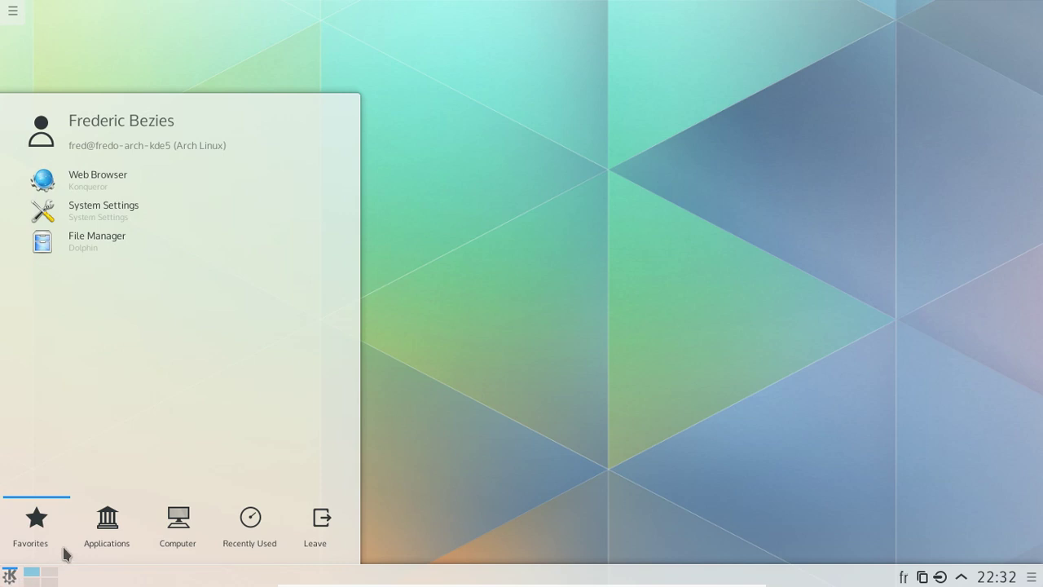
pyautogui.click(95, 535)
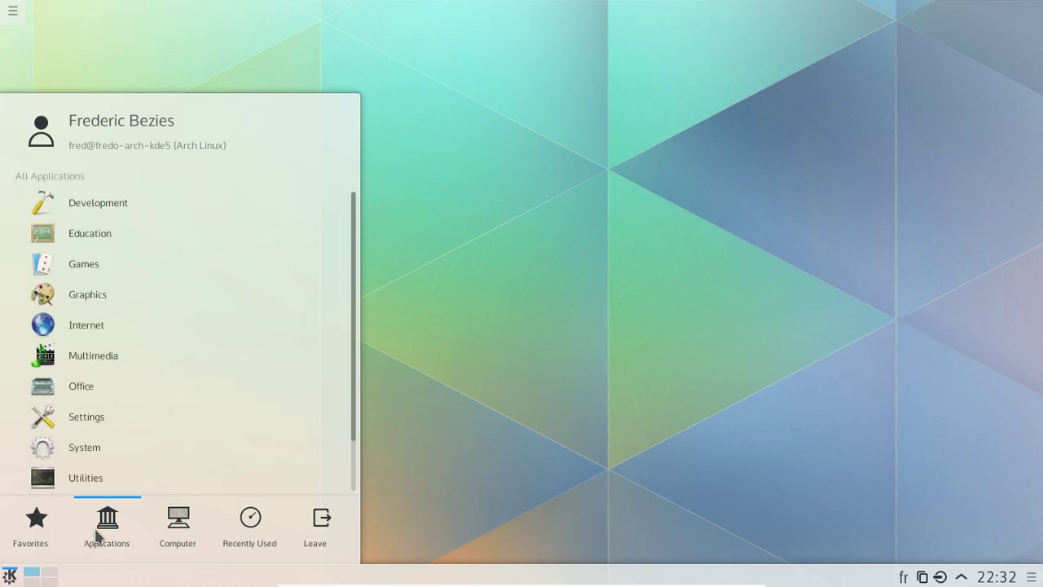
pyautogui.click(115, 395)
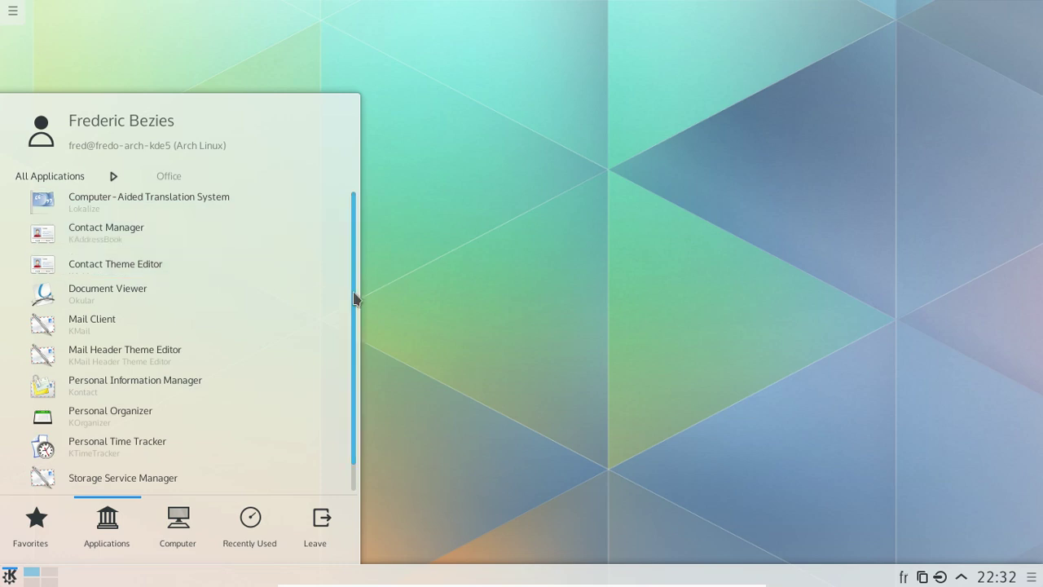
pyautogui.click(51, 176)
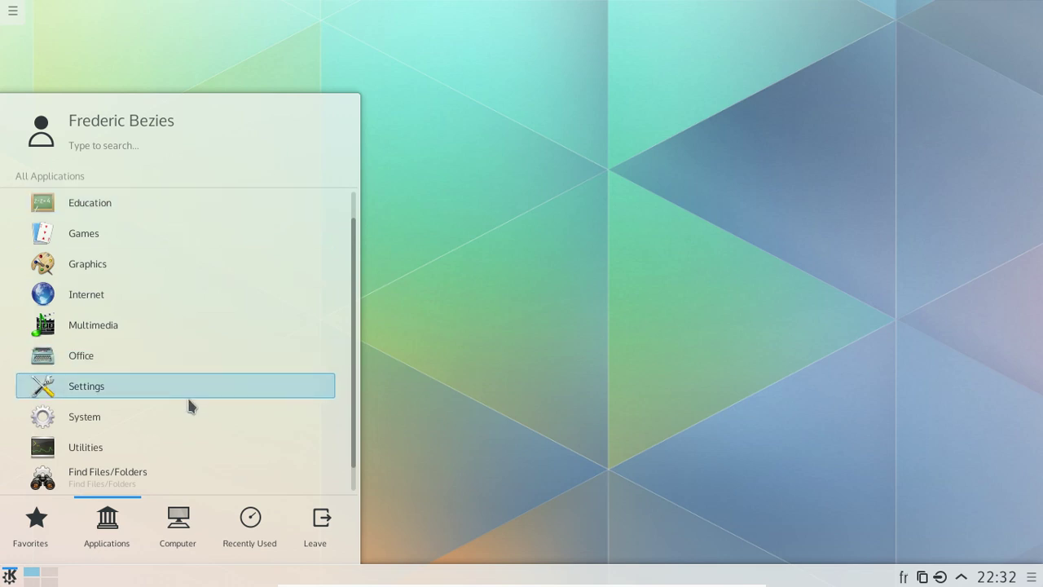
pyautogui.scroll(-1, 356, 412)
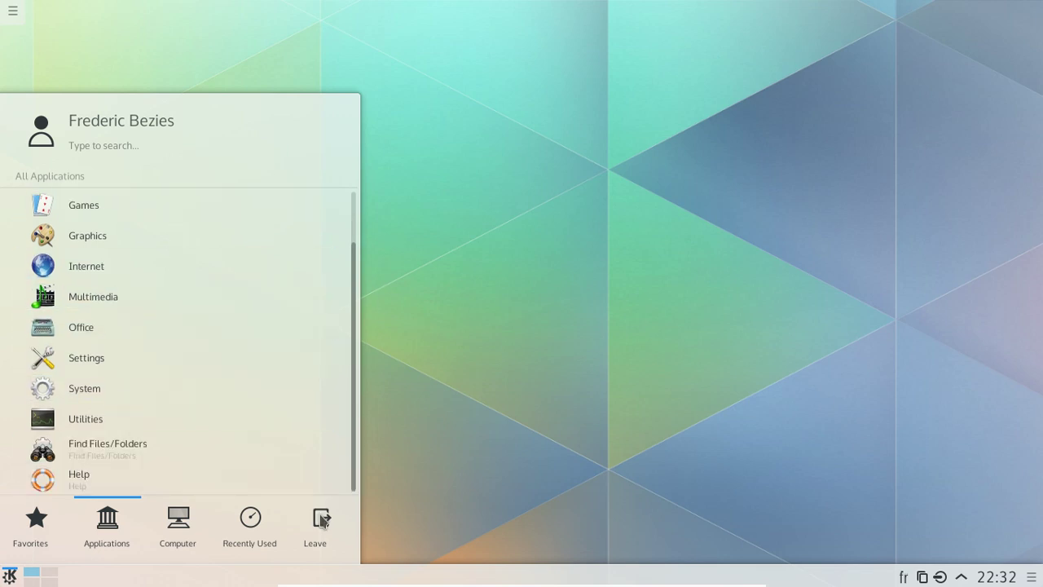
# - Look through the launcher's Leave, Recently Used, Computer, Applications and Favorites sections, and close the launcher
pyautogui.click(315, 525)
pyautogui.click(249, 526)
pyautogui.click(177, 526)
pyautogui.click(105, 524)
pyautogui.click(34, 521)
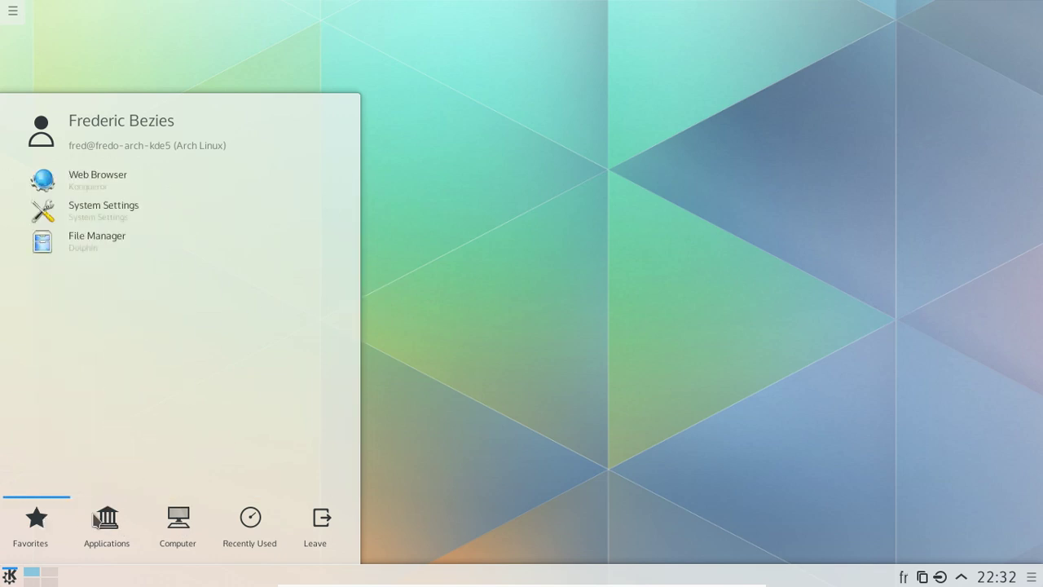
pyautogui.click(326, 529)
pyautogui.click(443, 122)
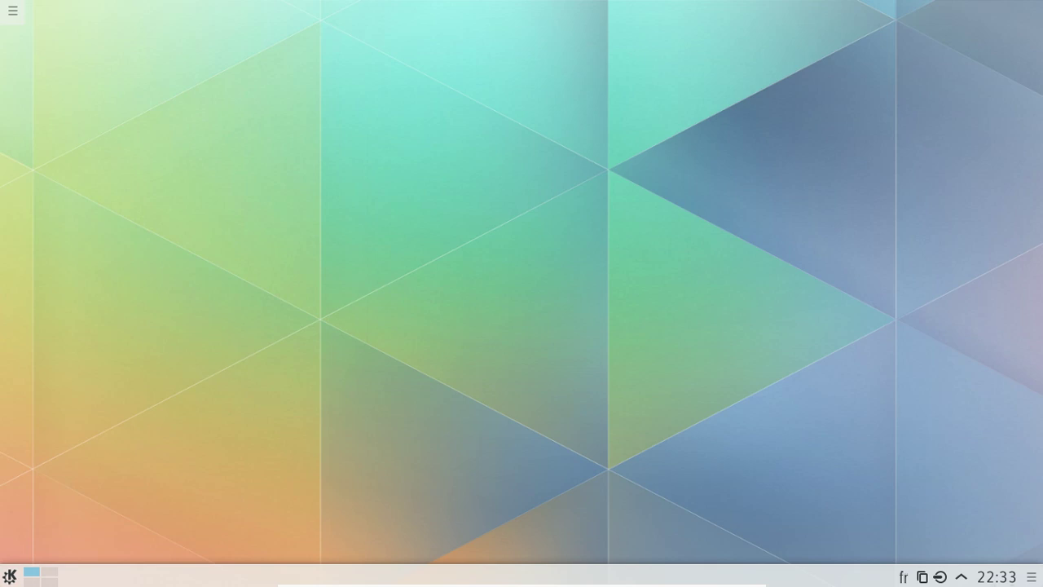
# - View the clock's calendar and look over the options available for the digital clock and its panel
pyautogui.click(1000, 578)
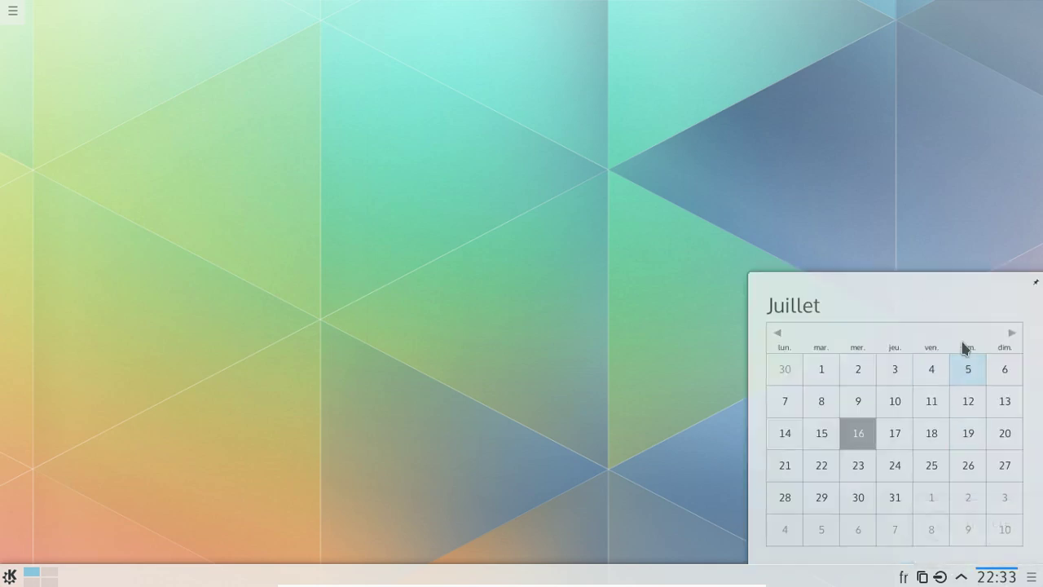
pyautogui.rightClick(1007, 580)
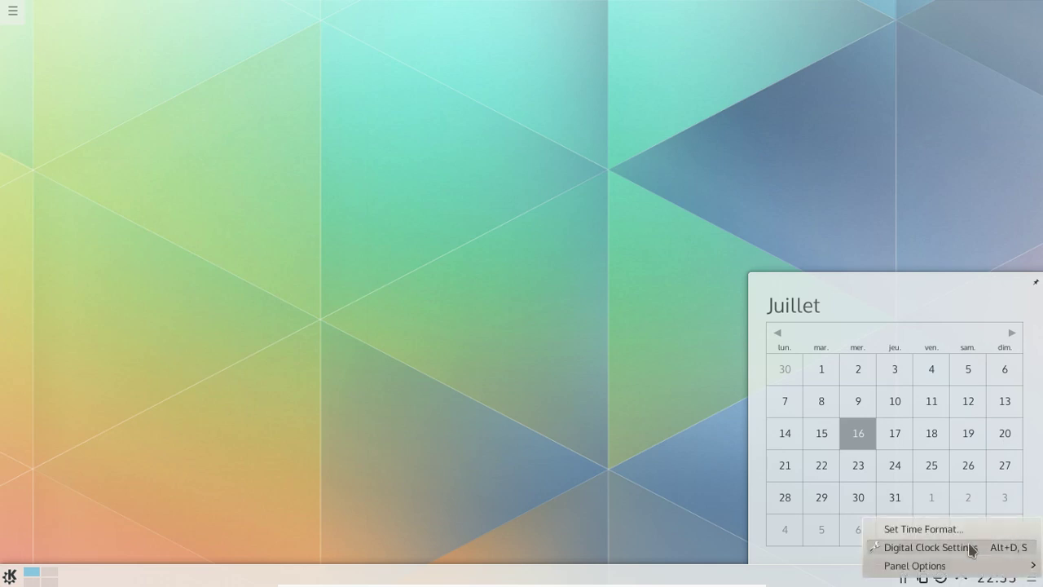
pyautogui.moveTo(962, 571)
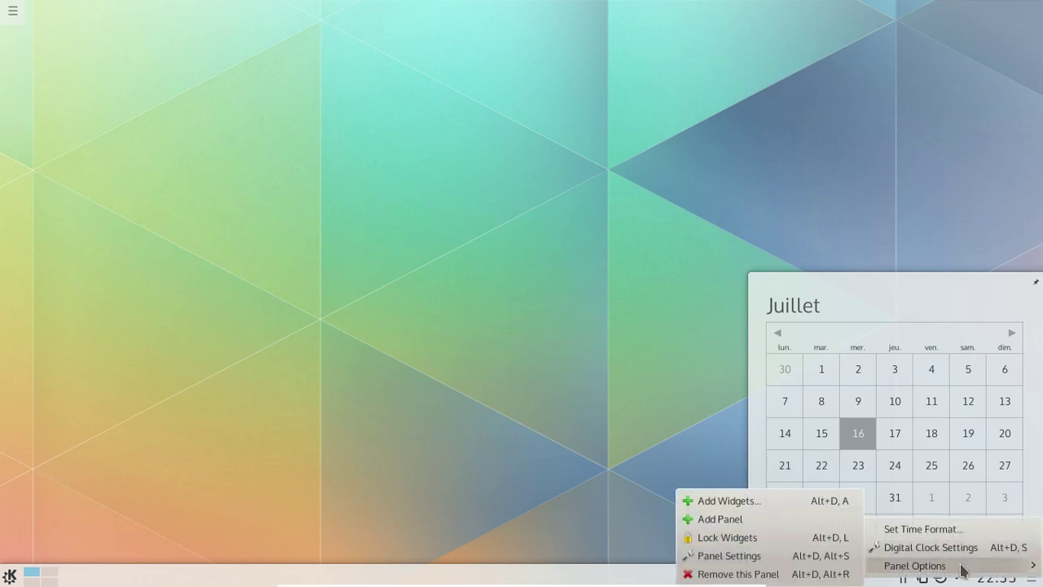
# - Browse the available panel widgets to the end of the list, check the Download New Plasma Widgets installer, and close it
pyautogui.rightClick(866, 582)
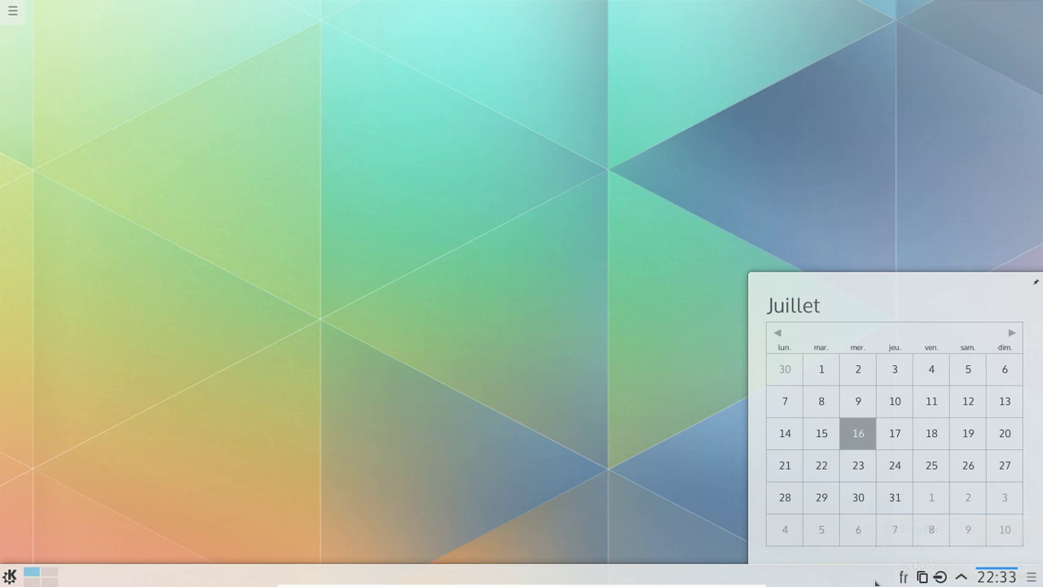
pyautogui.moveTo(884, 570)
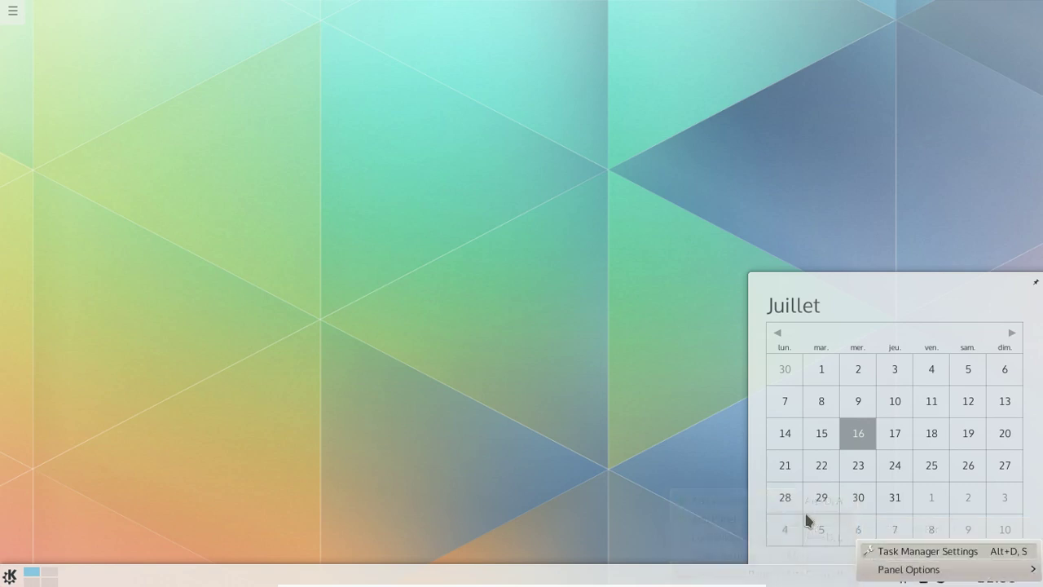
pyautogui.click(779, 500)
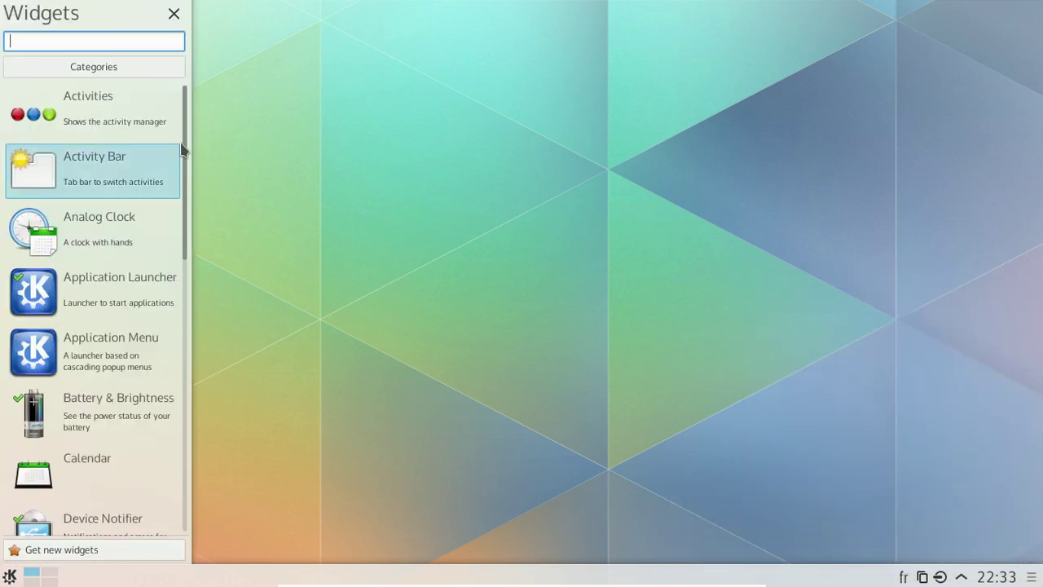
pyautogui.moveTo(182, 140); pyautogui.dragTo(203, 458)
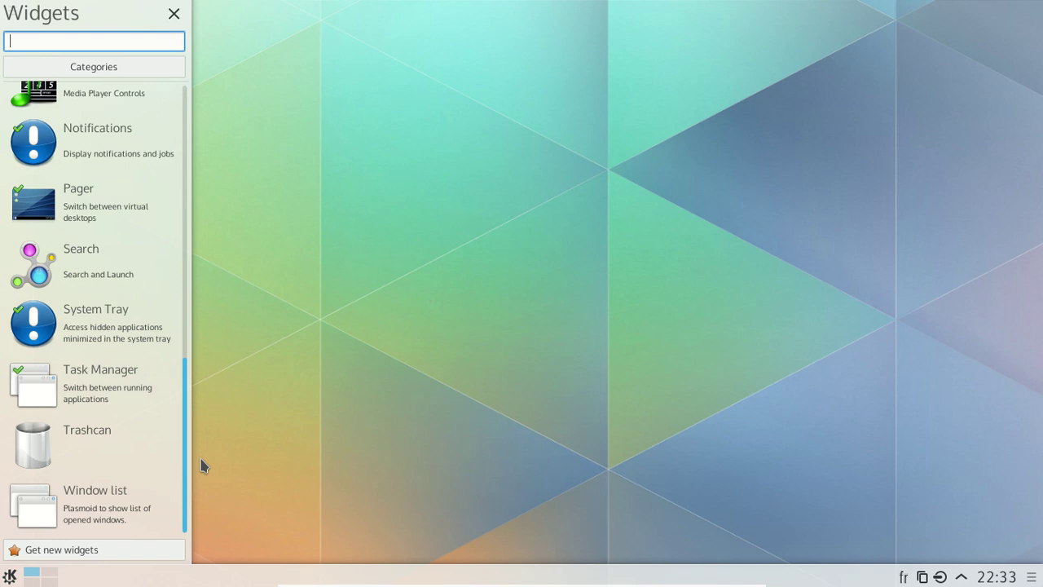
pyautogui.click(103, 551)
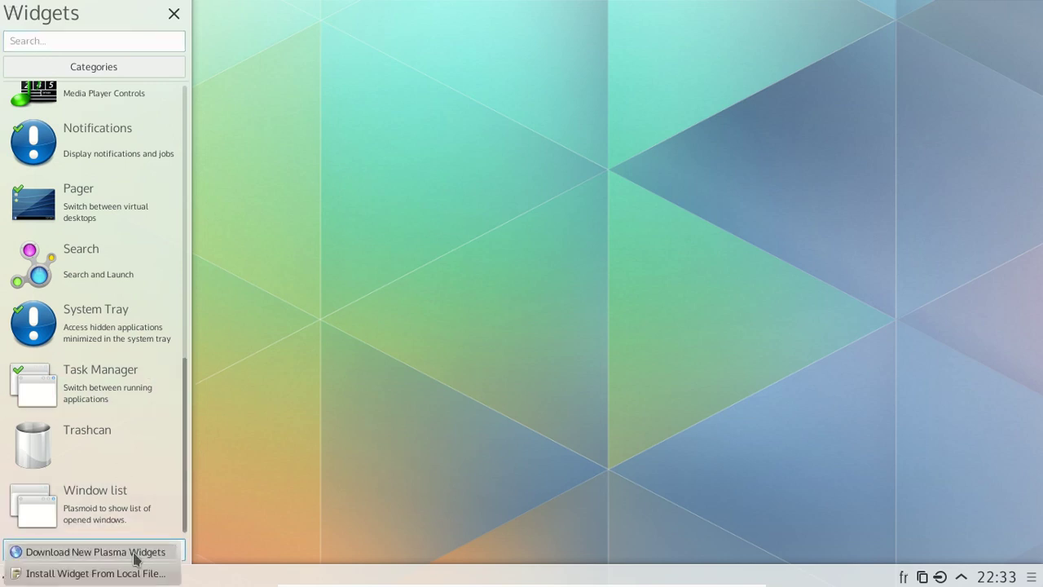
pyautogui.click(145, 553)
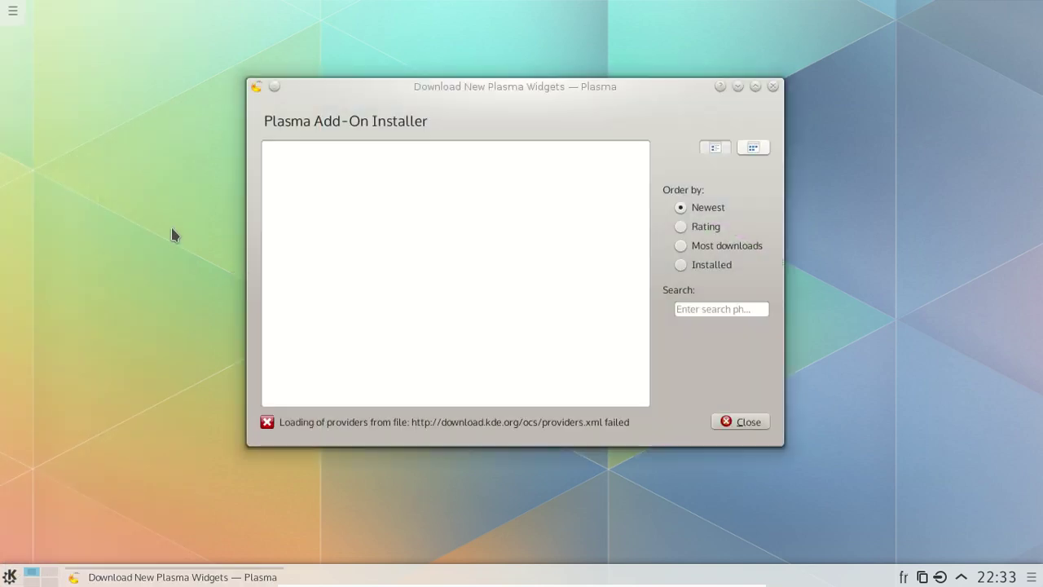
pyautogui.click(773, 87)
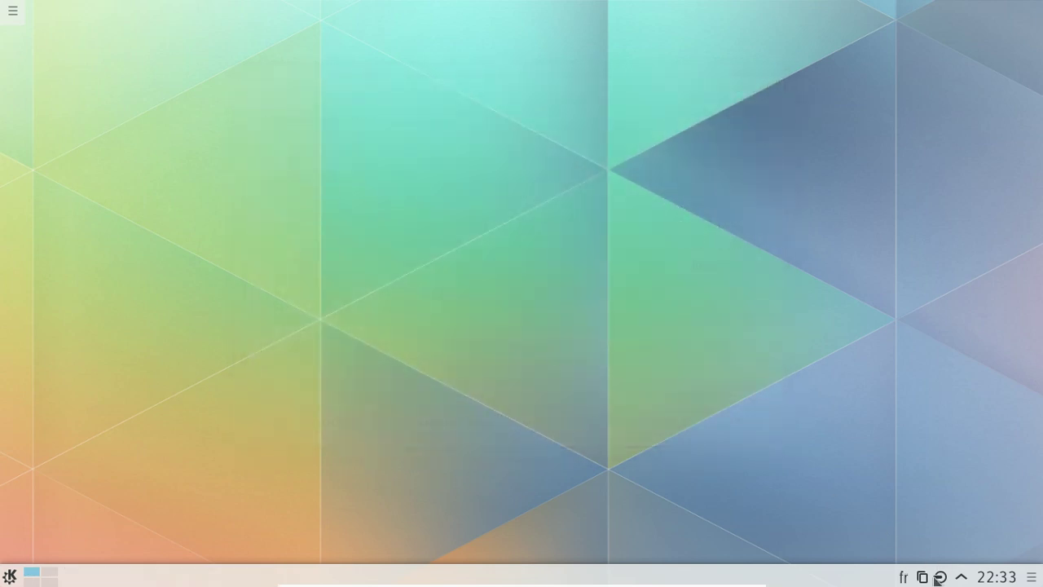
# - View the Device Notifier, examine the panel's alignment and visibility settings, and close the panel configuration
pyautogui.click(940, 577)
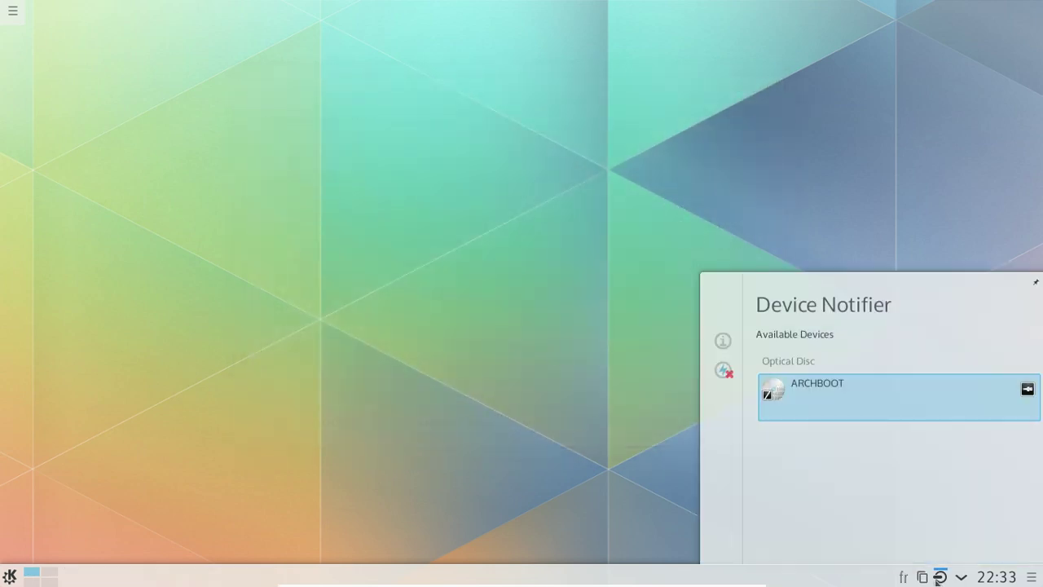
pyautogui.click(1030, 577)
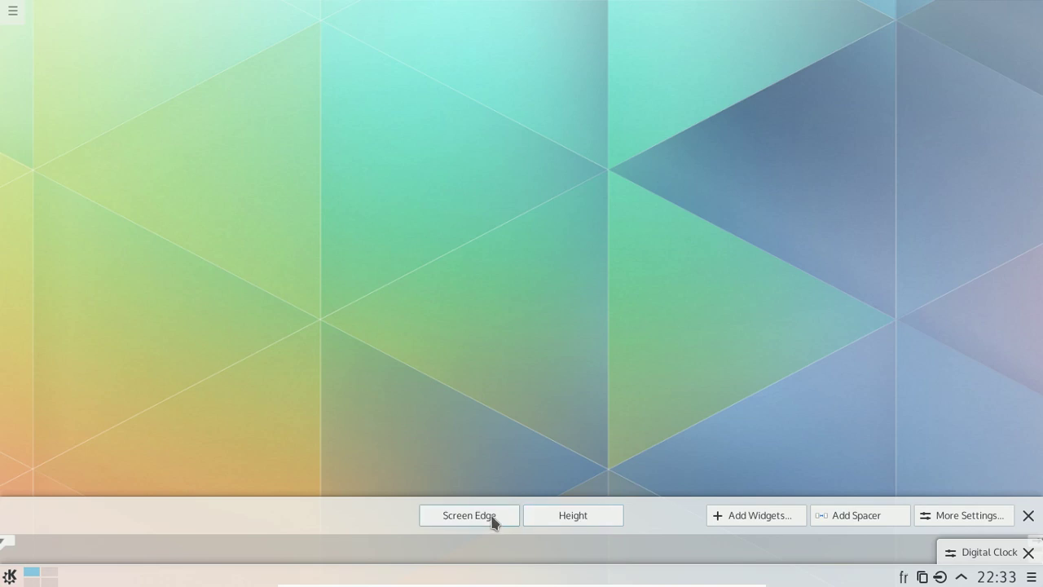
pyautogui.click(986, 527)
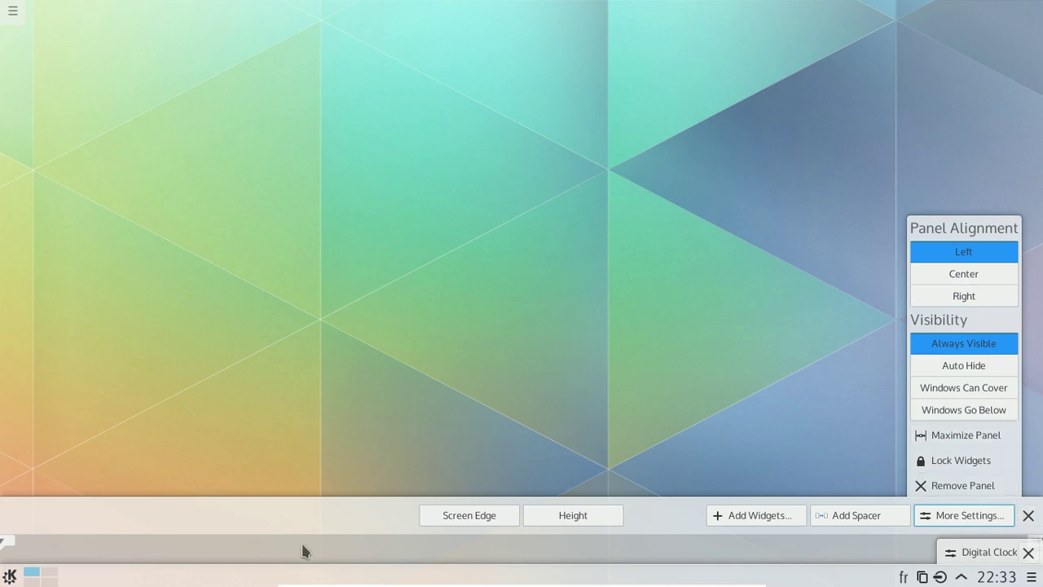
pyautogui.click(1029, 516)
# - Try to browse the Settings category in the application launcher and return to the full application list
pyautogui.click(10, 576)
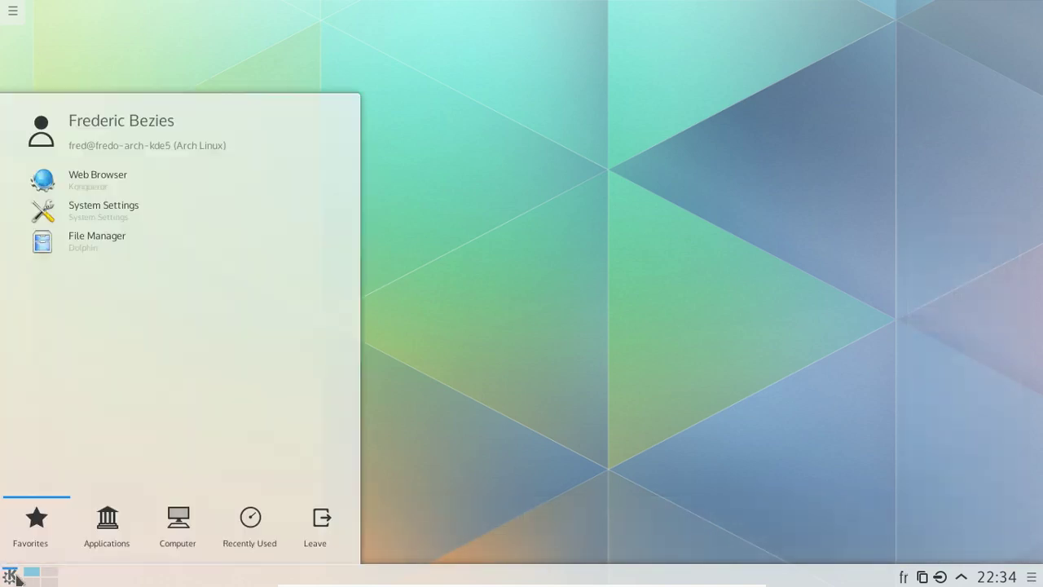
pyautogui.click(124, 548)
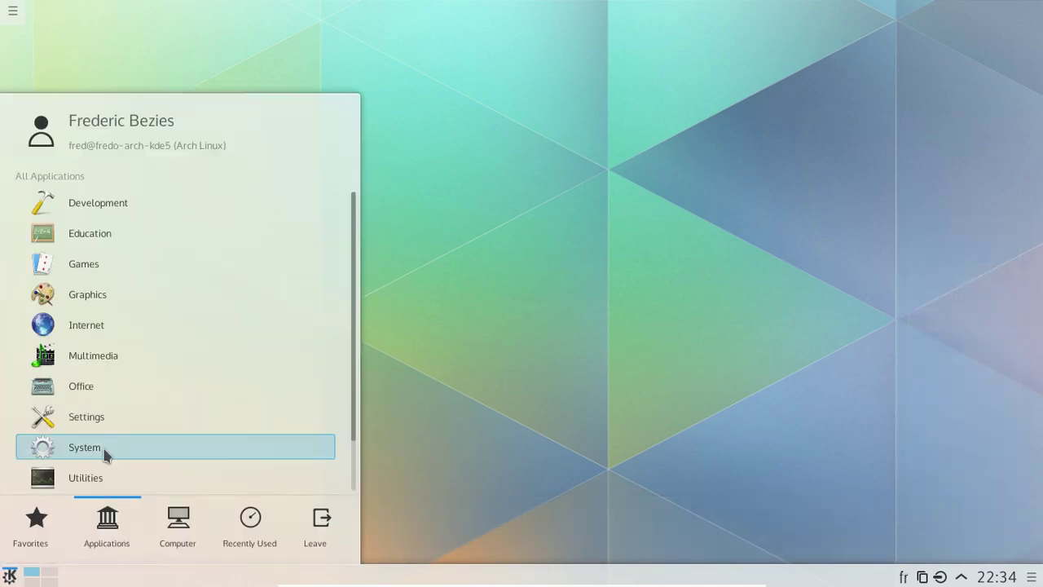
pyautogui.click(107, 415)
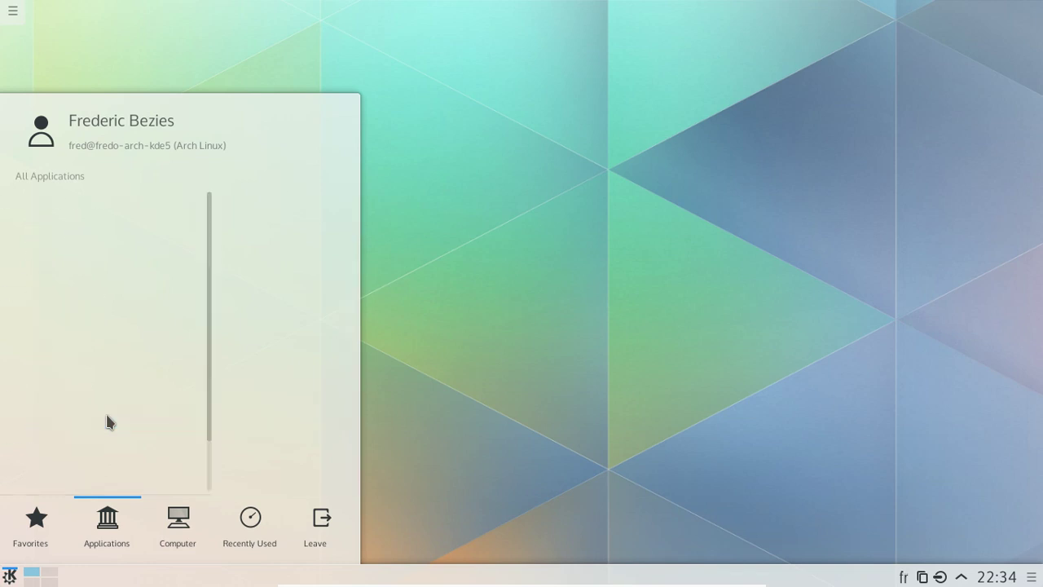
pyautogui.click(63, 179)
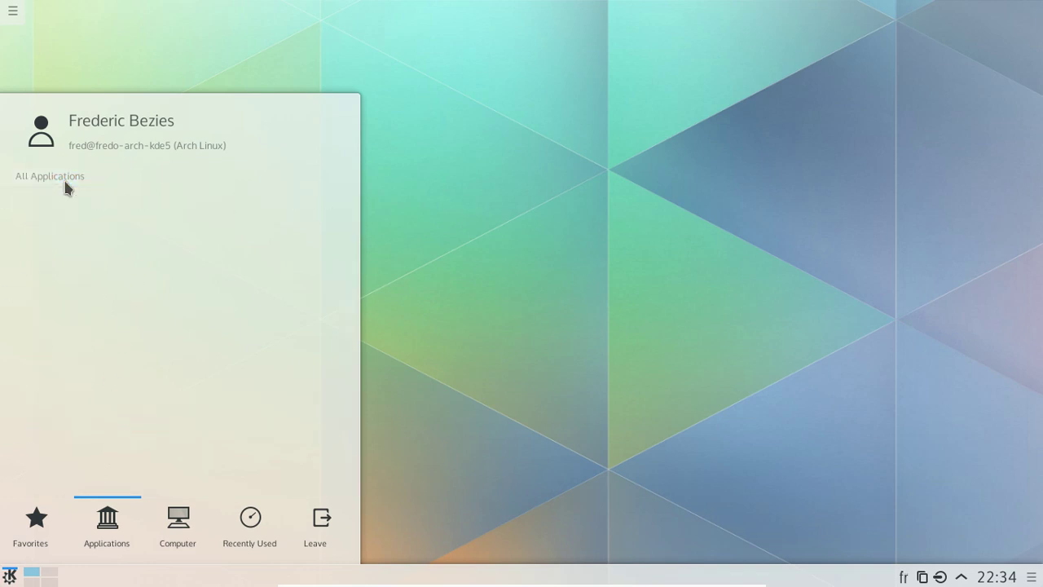
pyautogui.moveTo(326, 540)
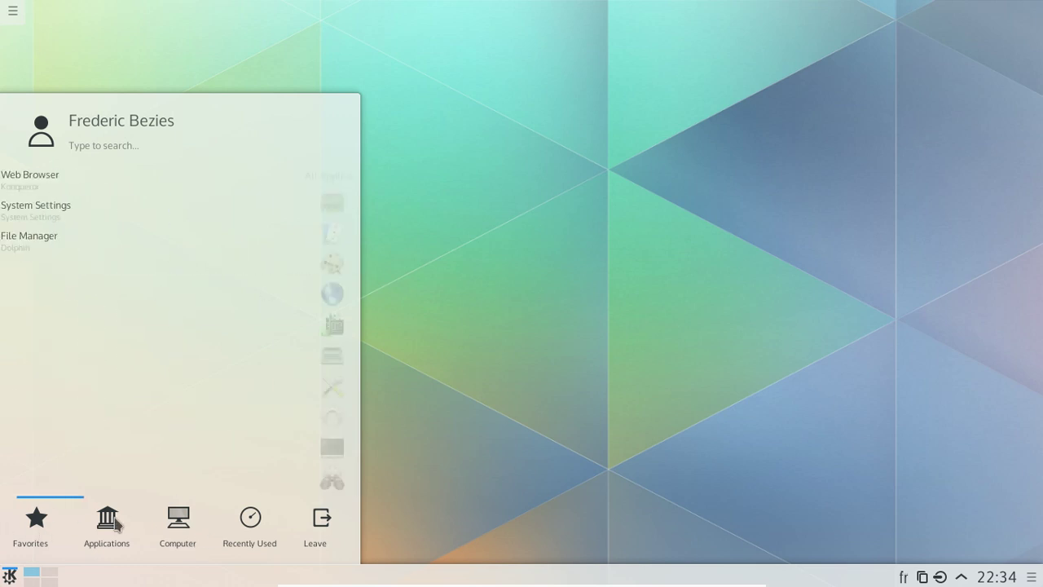
pyautogui.moveTo(111, 523)
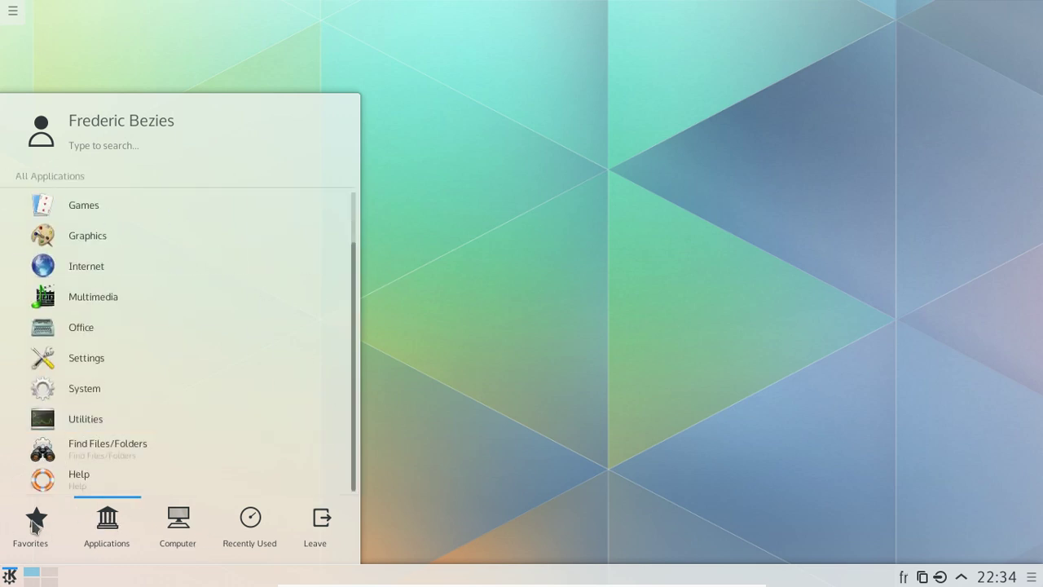
# - Open the Dolphin file manager from the launcher's favorites and view the contents of the kde5 folder in Home
pyautogui.moveTo(35, 526)
pyautogui.click(93, 252)
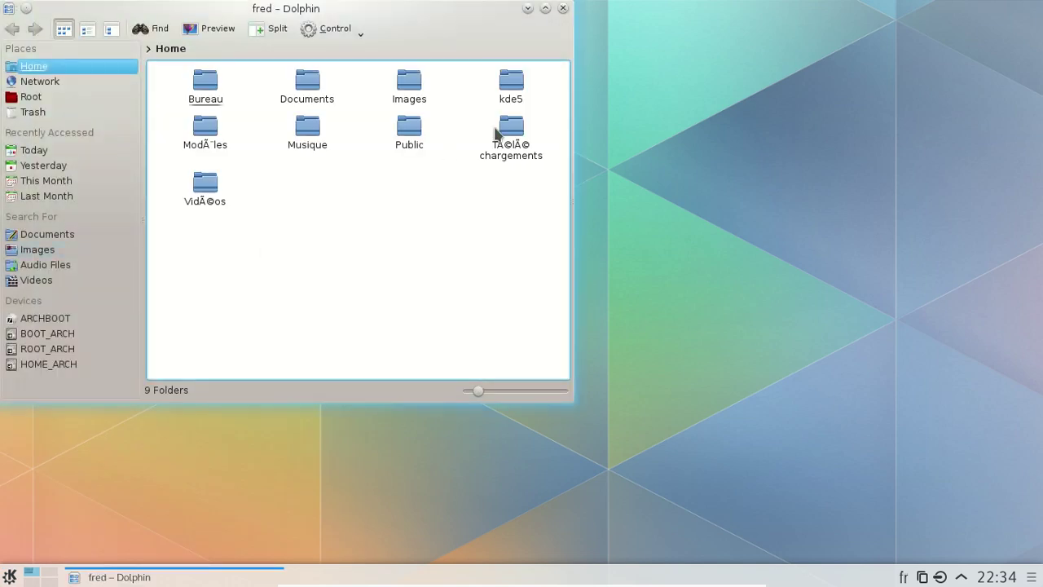
pyautogui.click(517, 98)
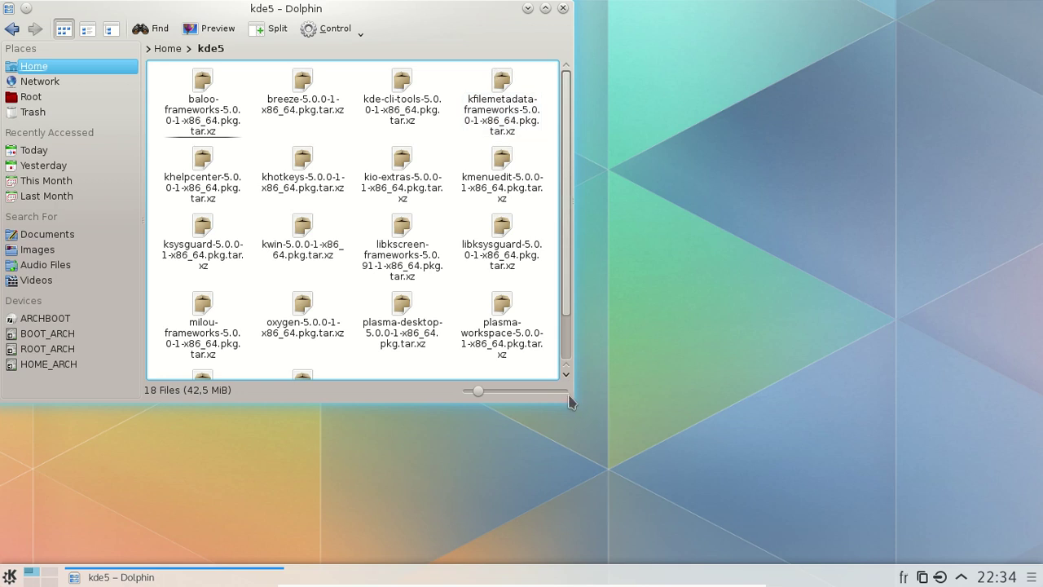
# - Enlarge the Dolphin window, view the properties of the kde5 folder in Home, and close the dialog and file manager
pyautogui.moveTo(570, 399); pyautogui.dragTo(728, 474)
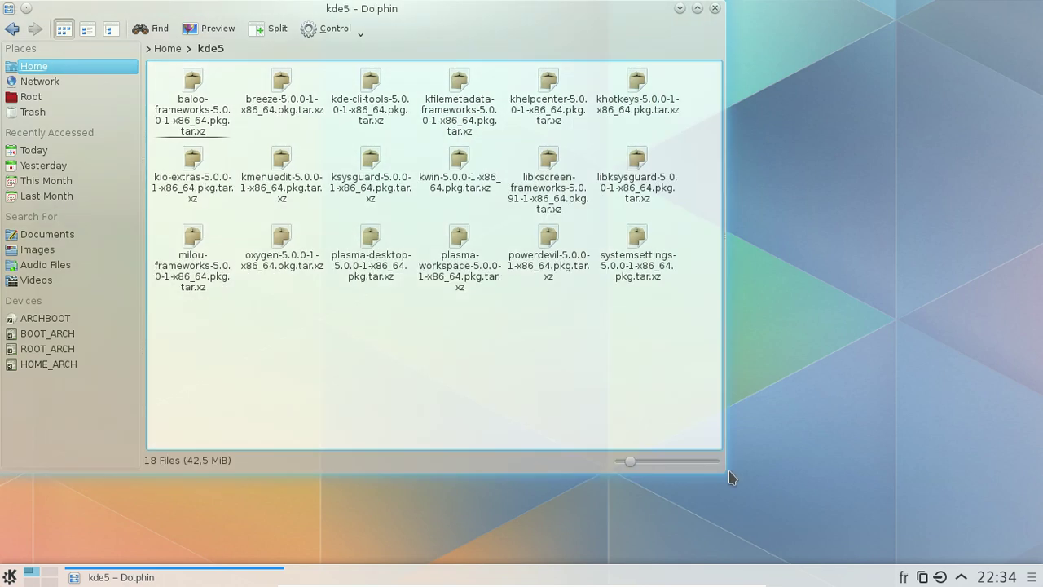
pyautogui.click(169, 48)
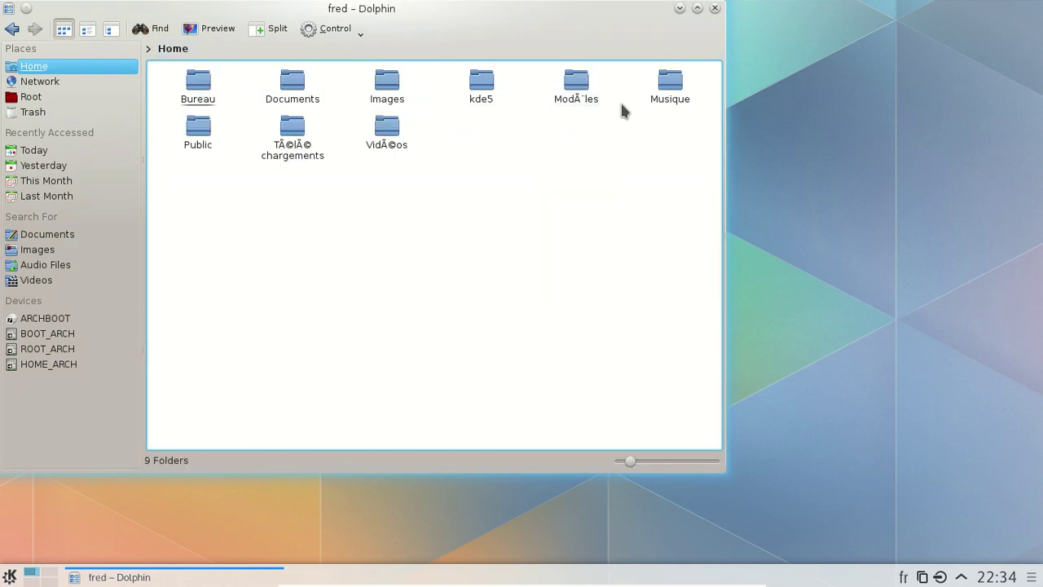
pyautogui.rightClick(484, 88)
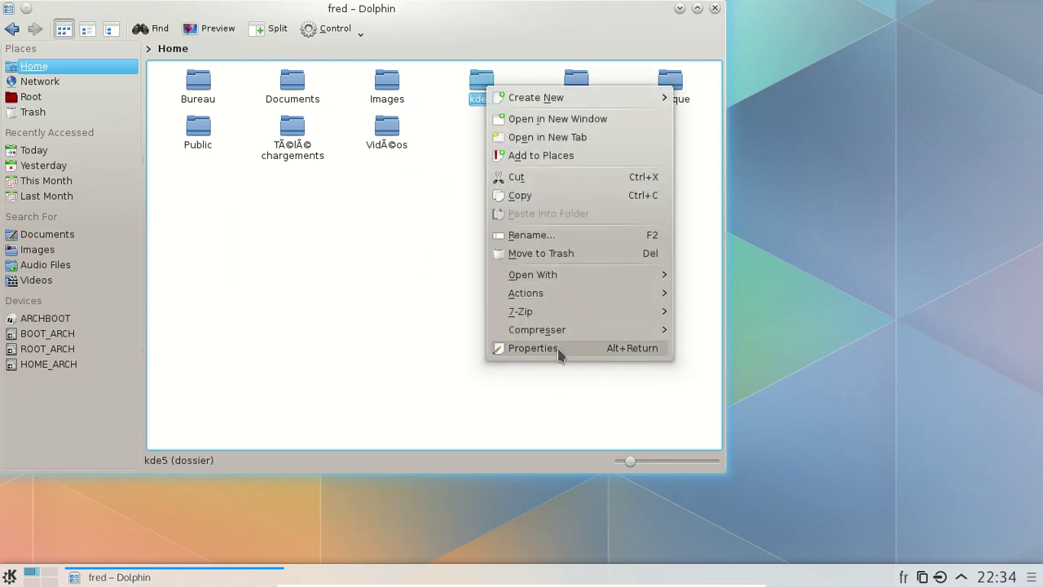
pyautogui.click(558, 350)
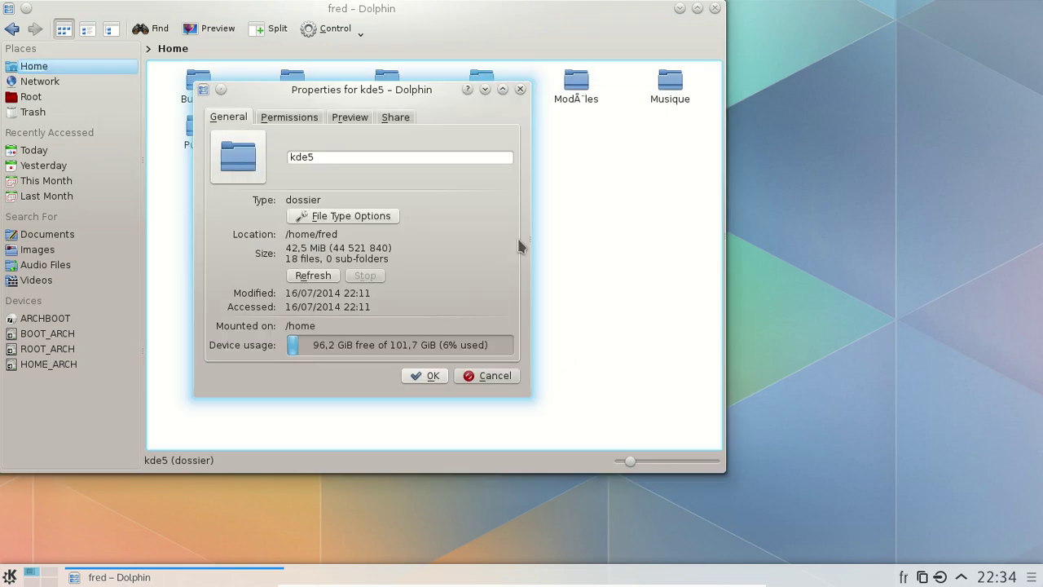
pyautogui.click(520, 89)
pyautogui.click(715, 8)
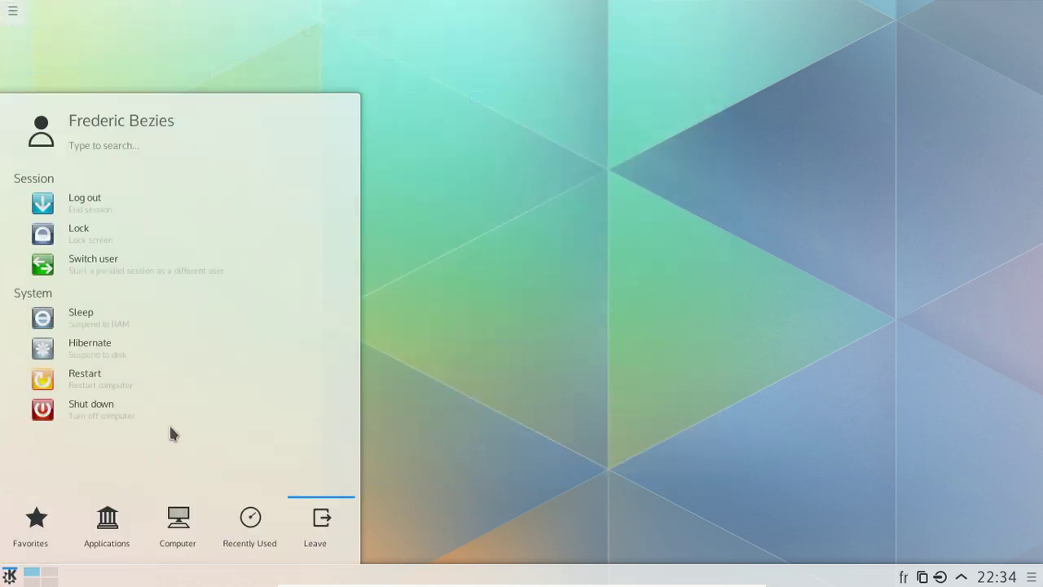
# - Shut down the Arch Linux virtual machine from the Plasma launcher, confirm the shutdown, and return to the host desktop
pyautogui.click(139, 414)
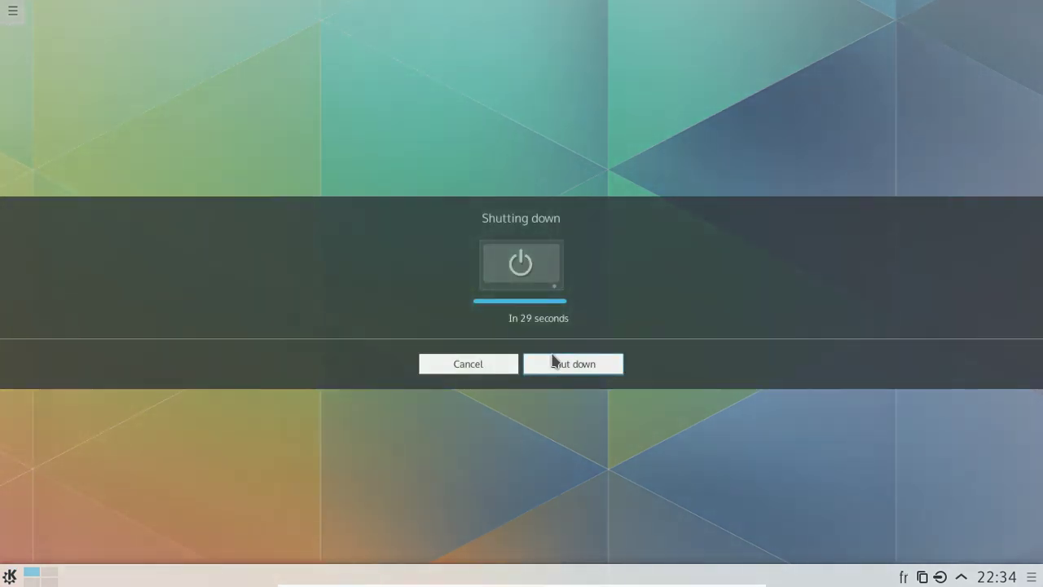
pyautogui.click(561, 368)
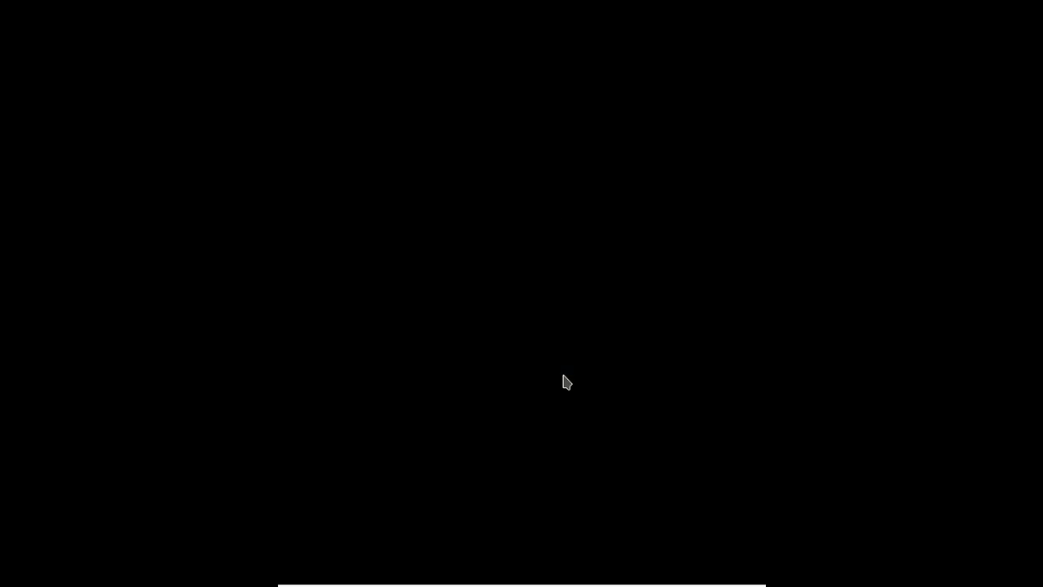
pyautogui.press('Control_R+f')
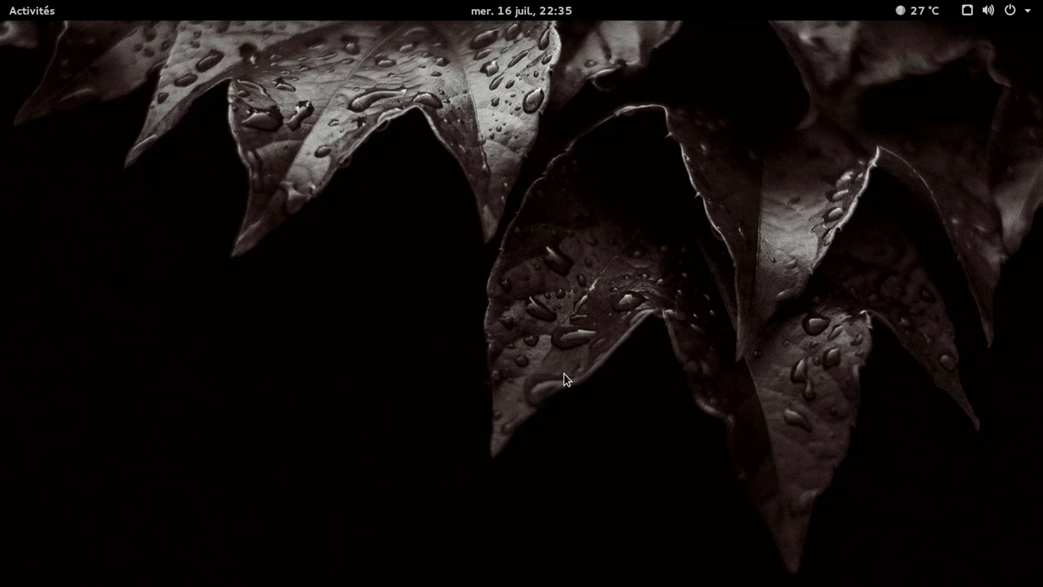
# - Switch to the Oracle VM VirtualBox manager window on the host desktop
pyautogui.press('super')
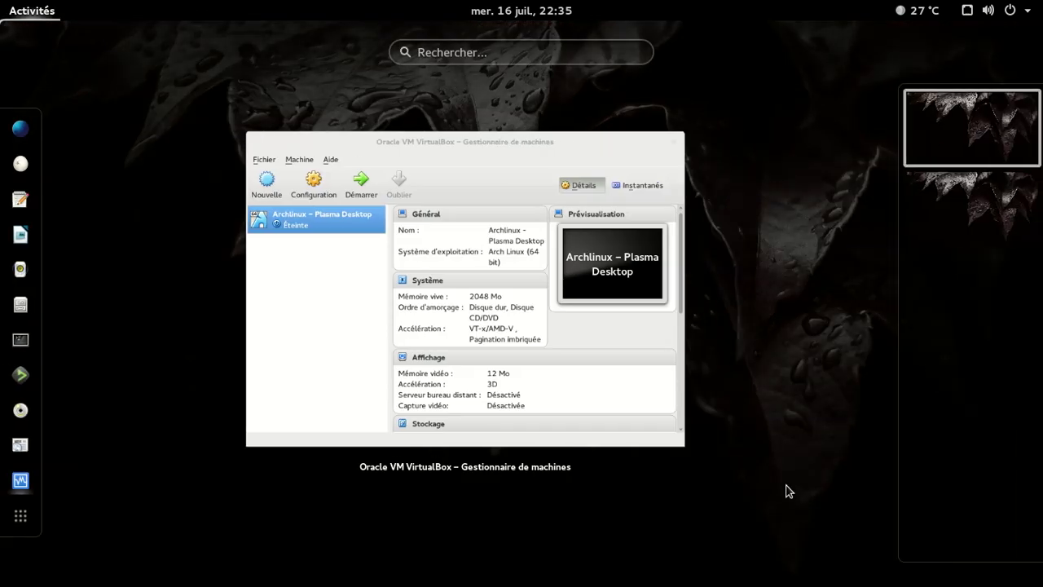
pyautogui.click(354, 298)
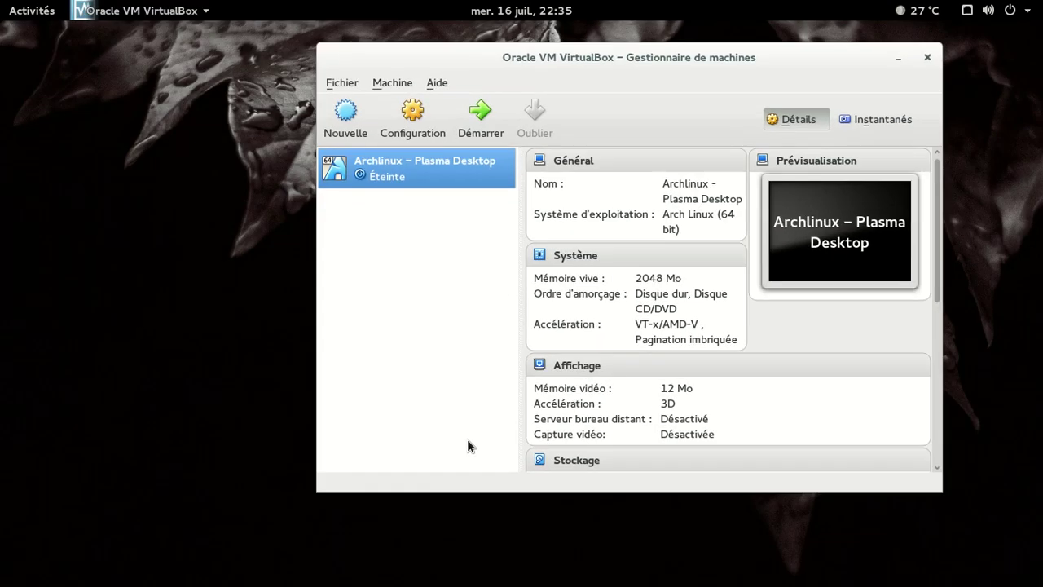
pyautogui.rightClick(467, 441)
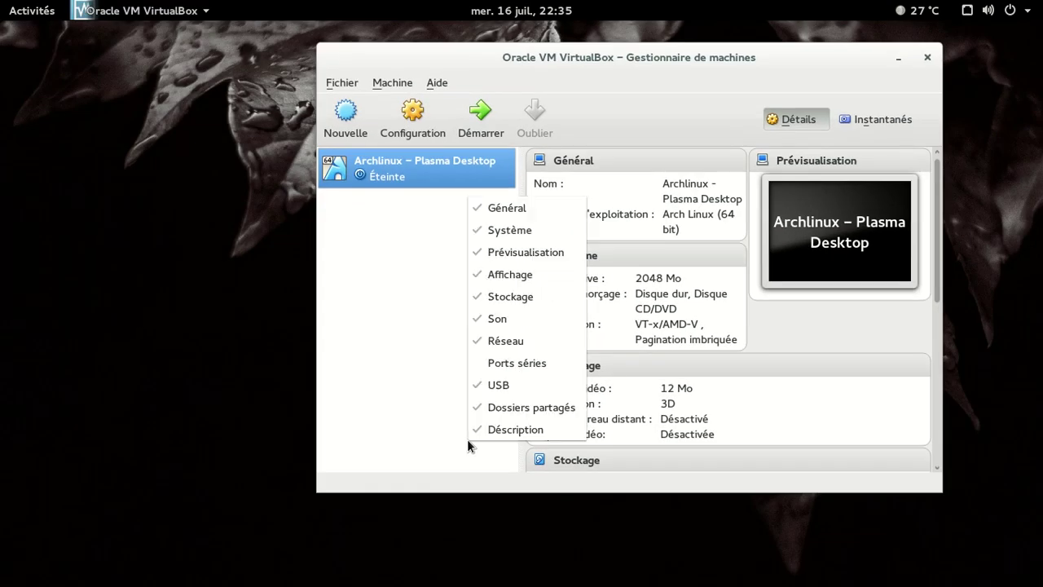
pyautogui.click(468, 441)
pyautogui.press('super+m')
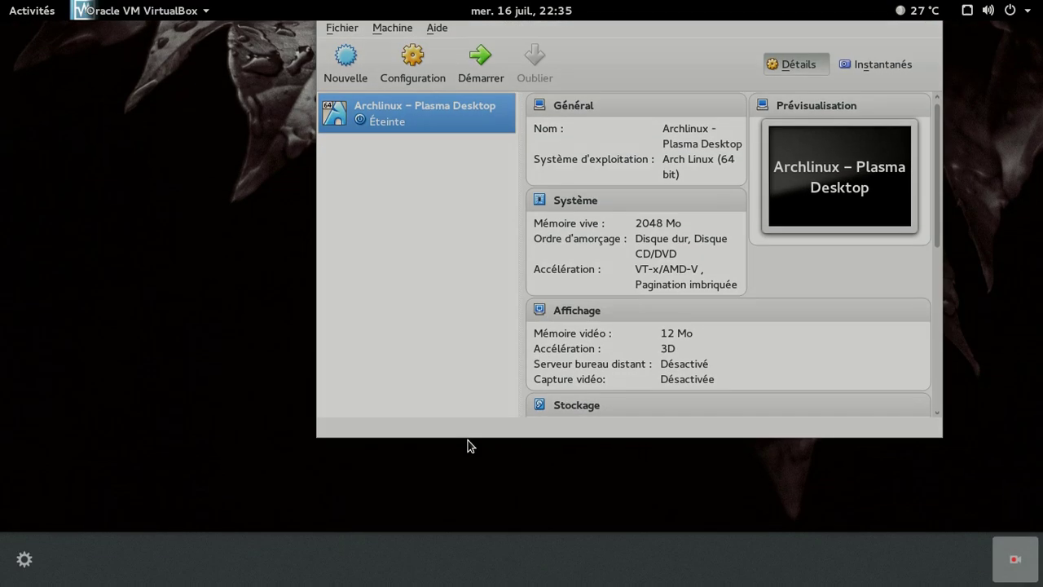
pyautogui.click(1016, 562)
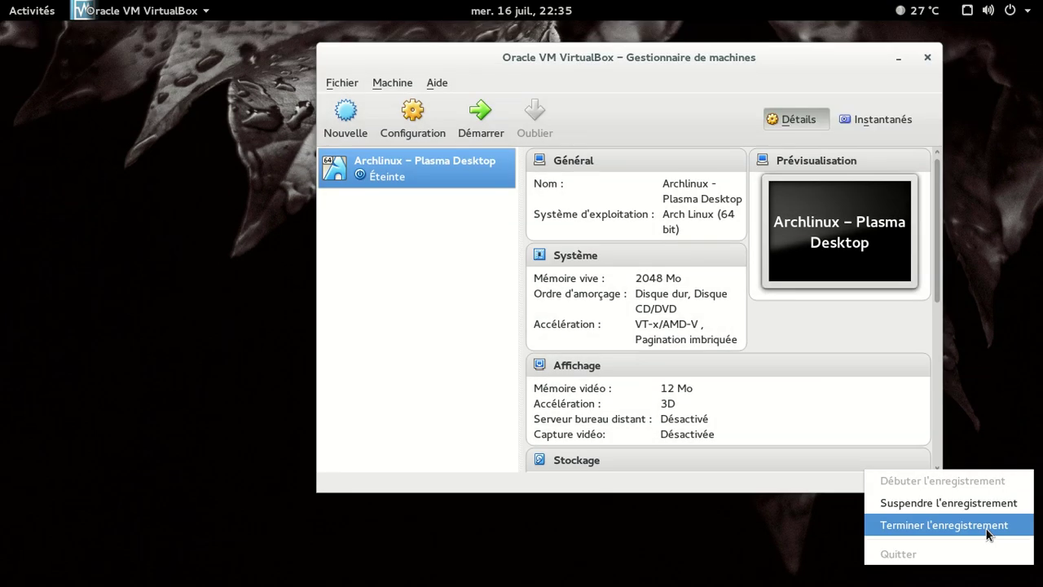